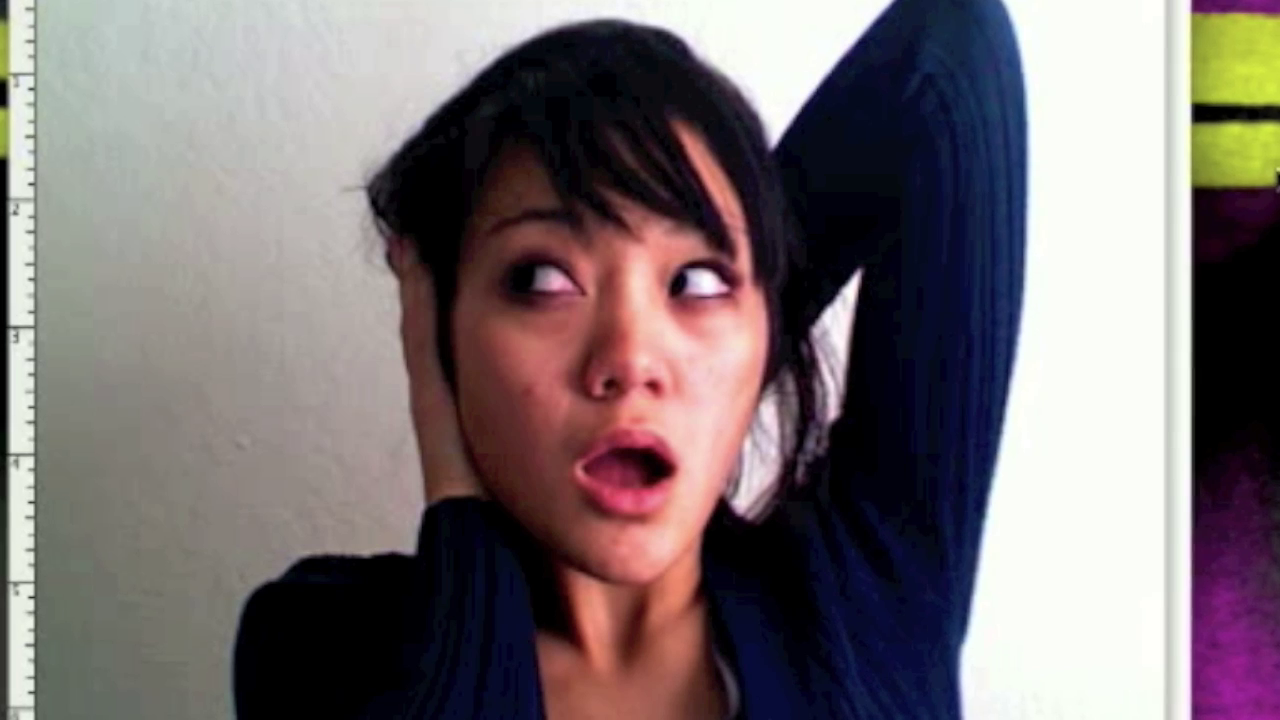
# Clear any selection and reset the foreground and background colors to the default black and white.
pyautogui.click(1003, 214)
pyautogui.moveTo(1014, 216); pyautogui.dragTo(778, 503)
pyautogui.press('super+d')
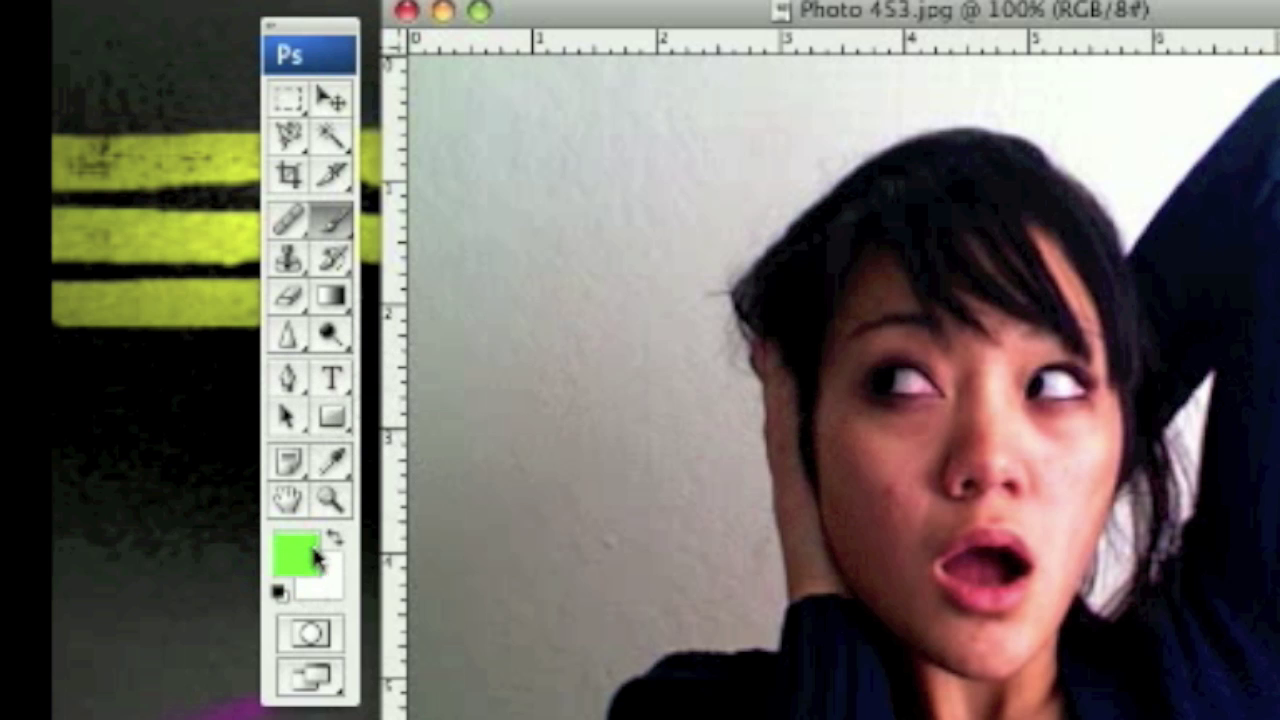
pyautogui.click(277, 594)
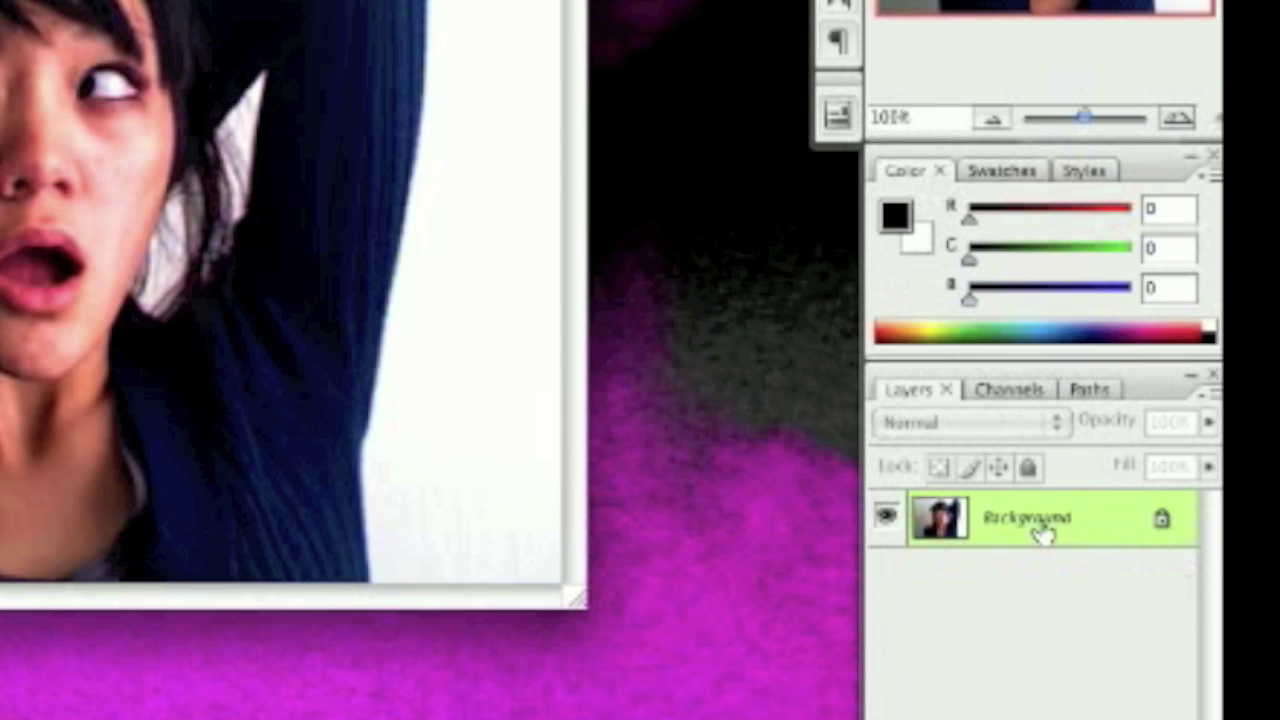
# Convert the locked Background into a regular layer and activate the Move tool.
pyautogui.rightClick(1042, 533)
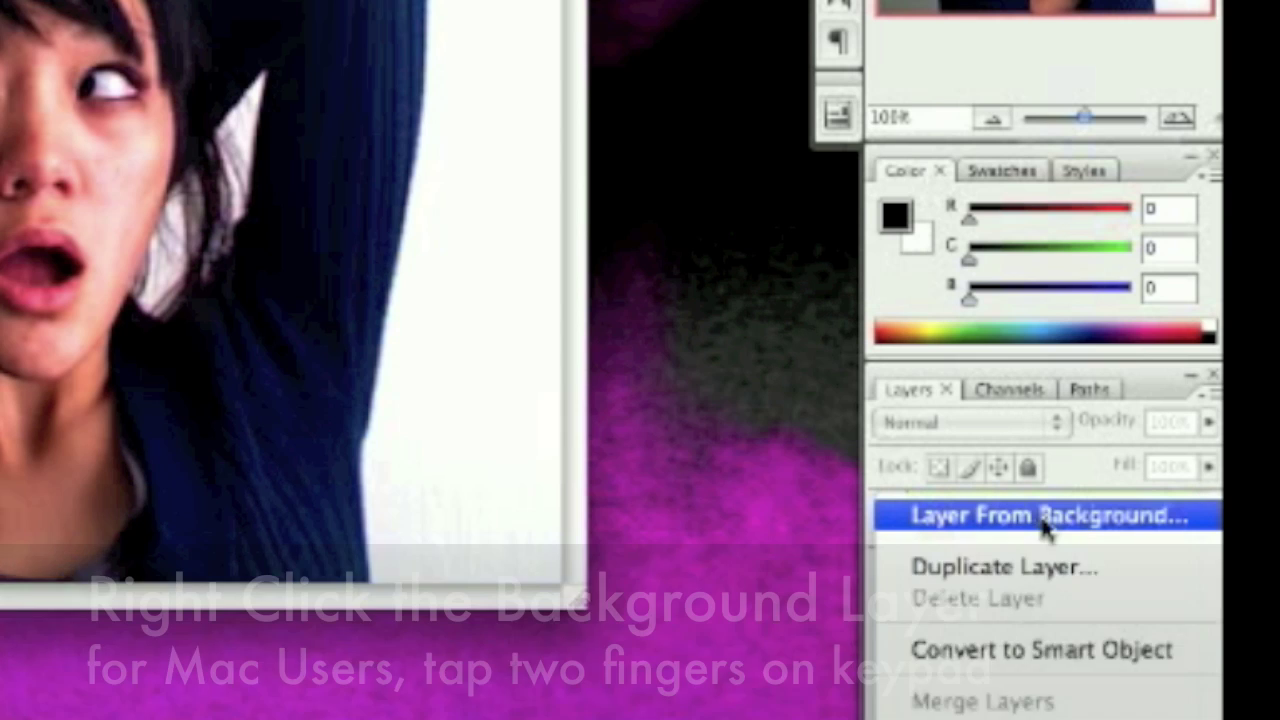
pyautogui.click(1043, 523)
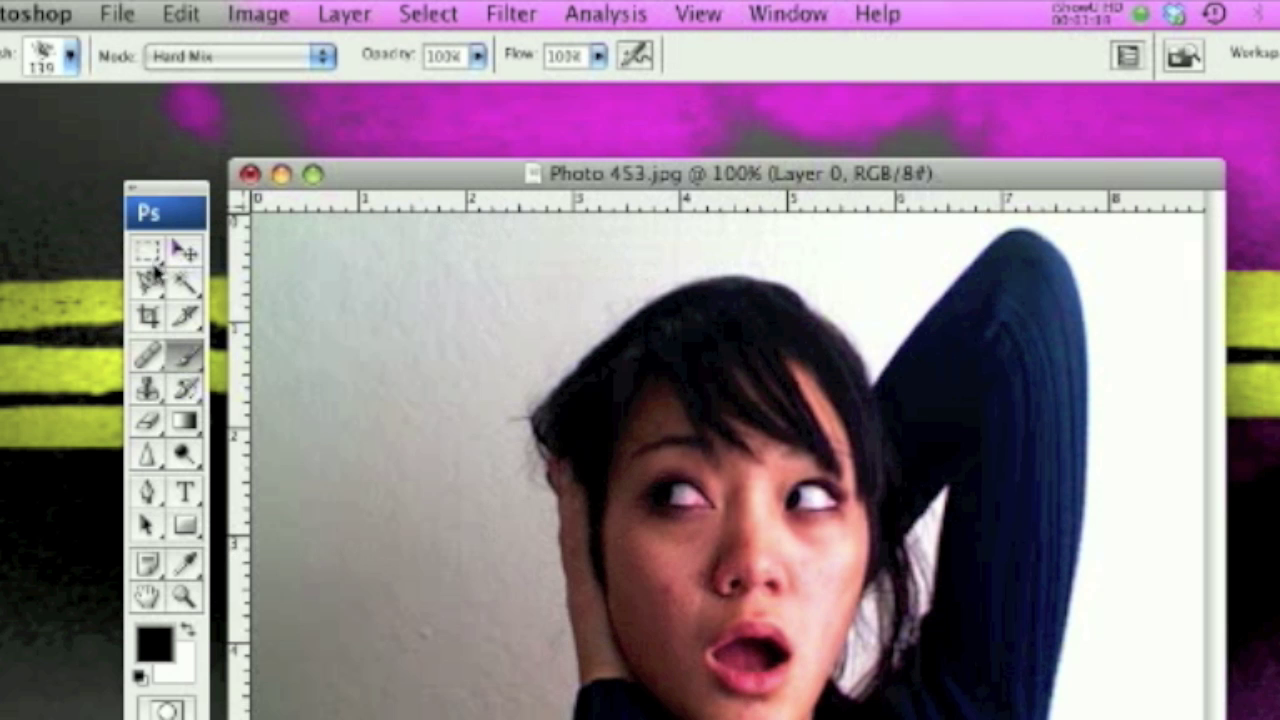
pyautogui.click(181, 258)
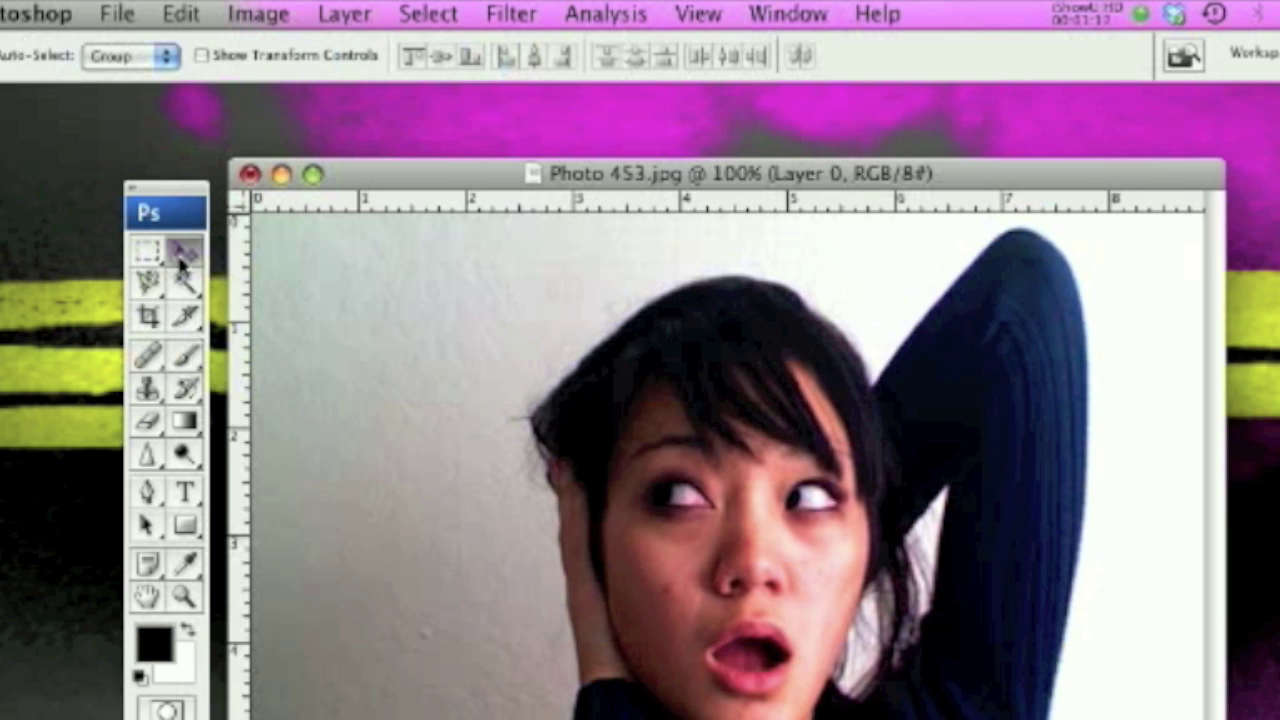
# Raise the photo's brightness and contrast with a Brightness/Contrast adjustment.
pyautogui.click(252, 13)
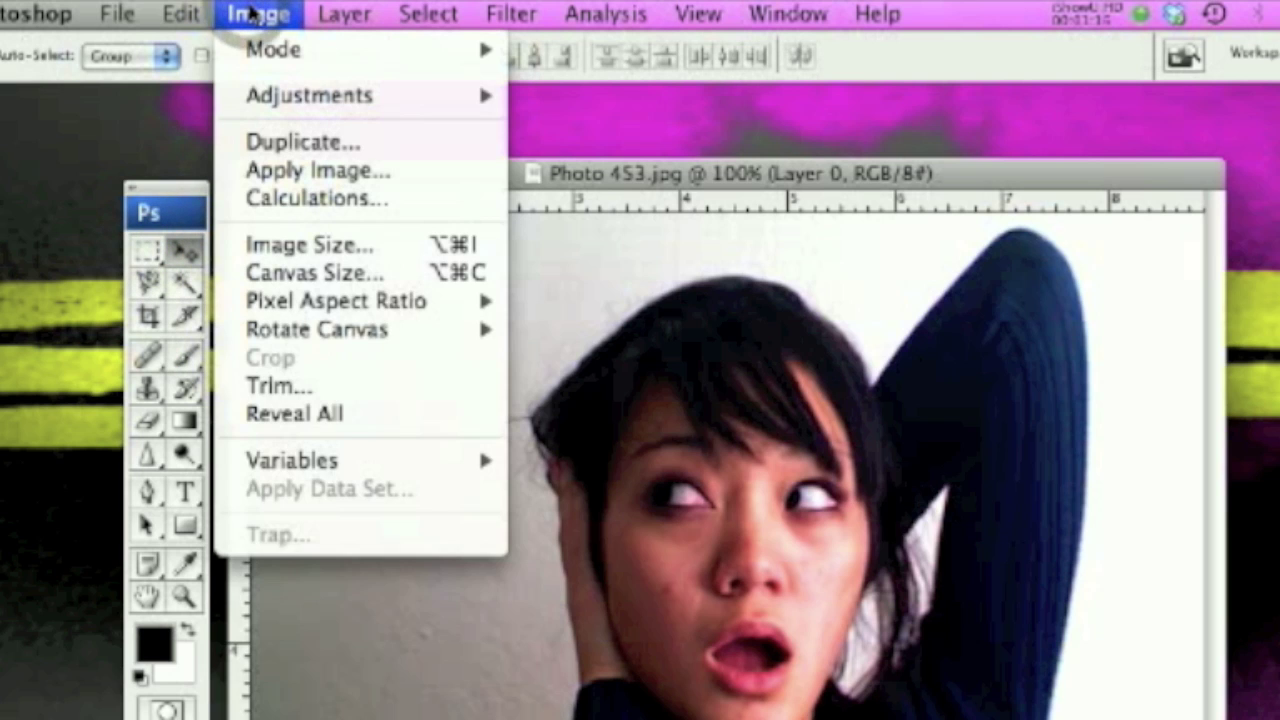
pyautogui.moveTo(286, 108)
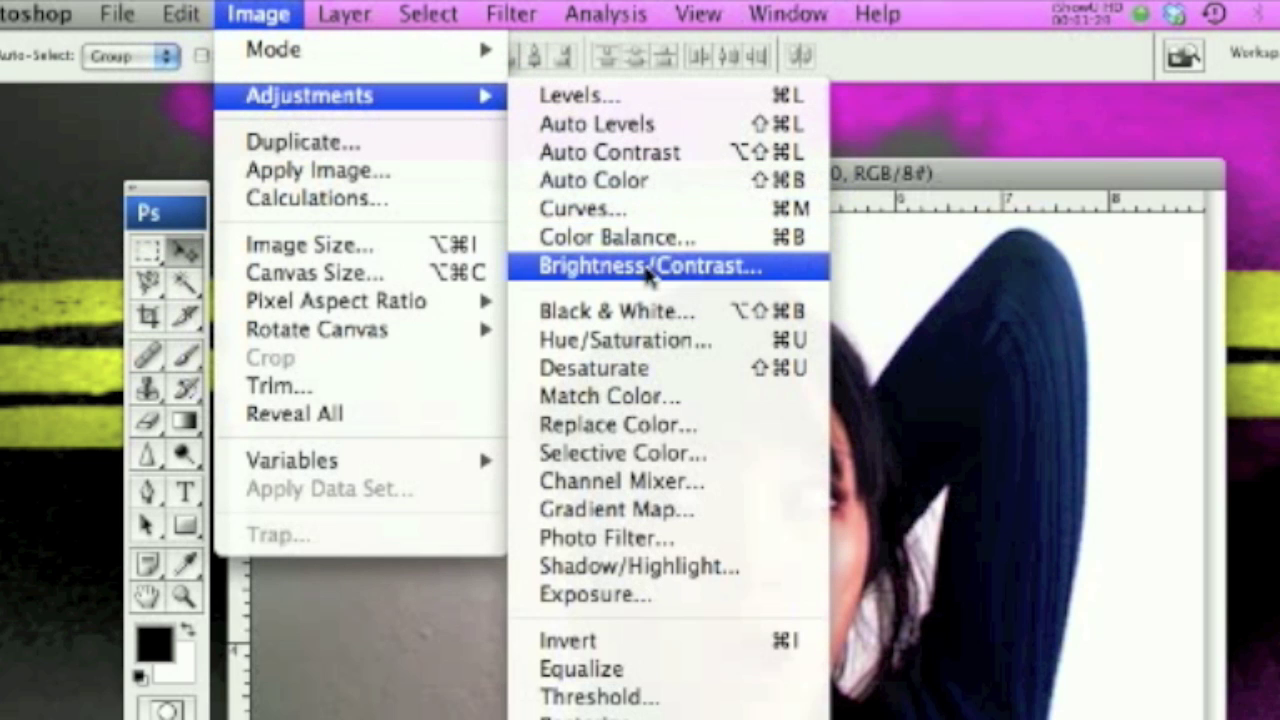
pyautogui.click(648, 267)
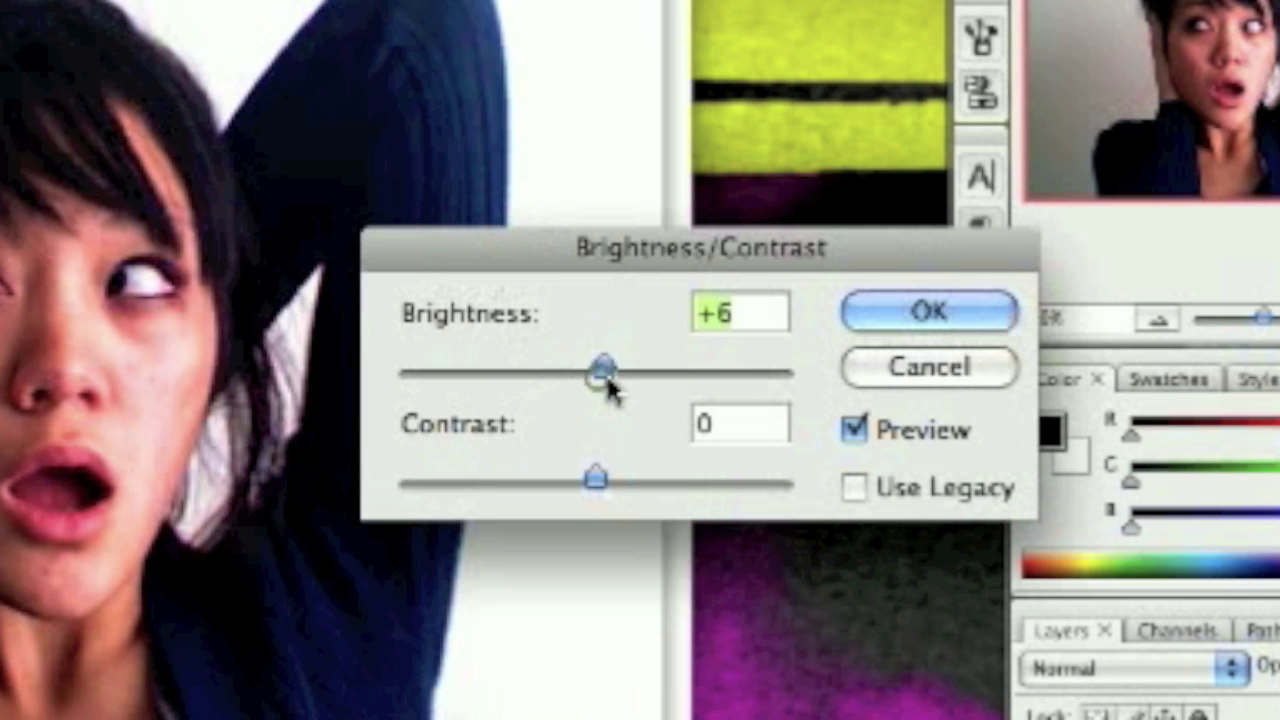
pyautogui.moveTo(610, 388); pyautogui.dragTo(646, 380)
pyautogui.moveTo(592, 500); pyautogui.dragTo(645, 500)
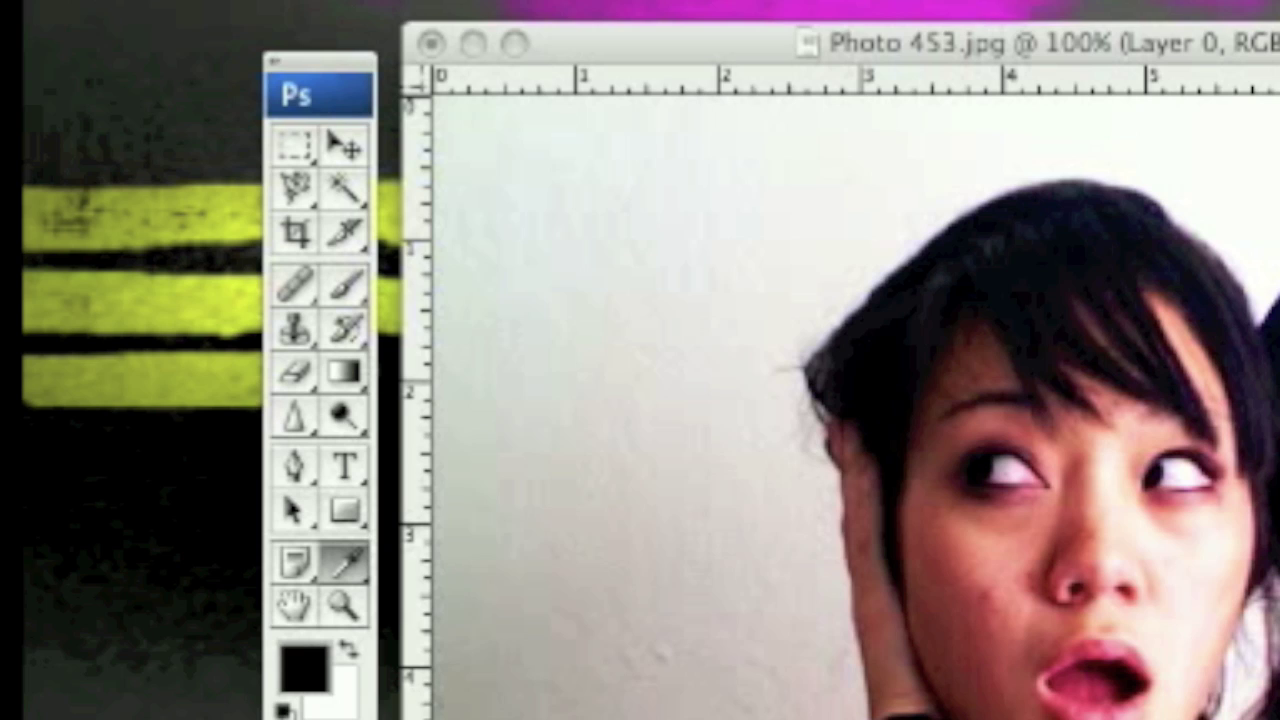
pyautogui.press('v')
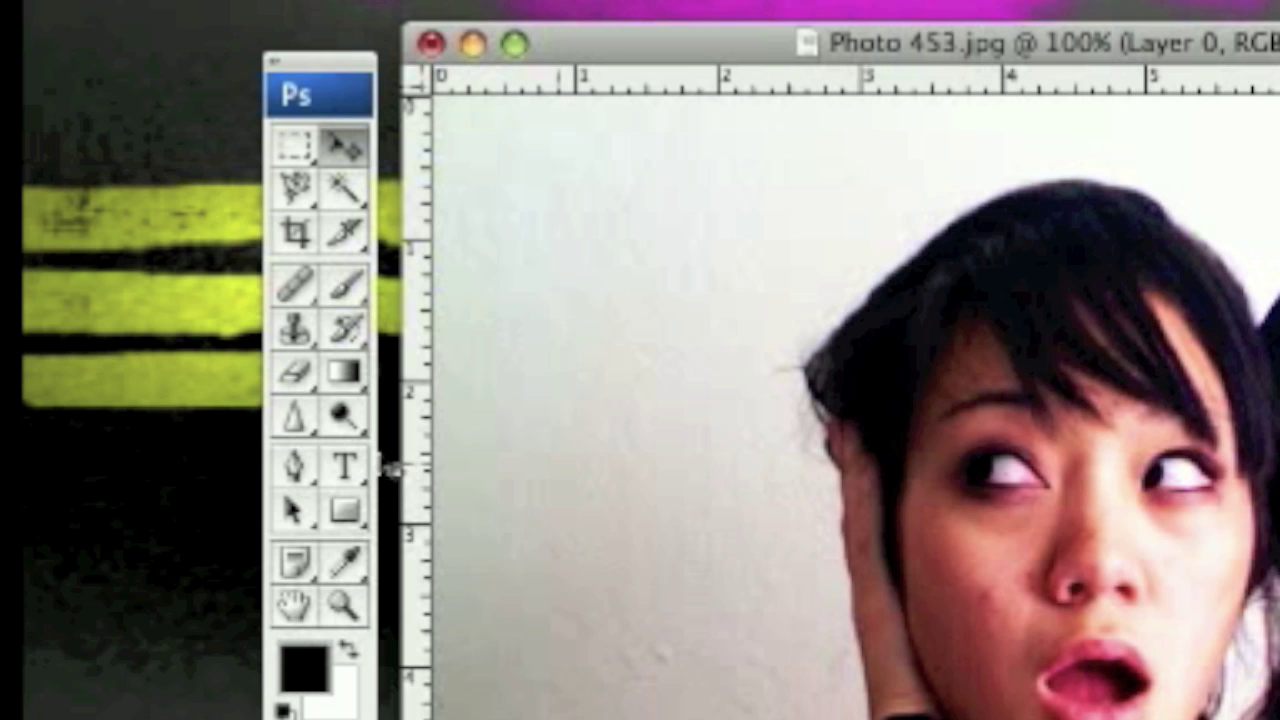
# Activate the Healing Brush with a sampled source and set its brush diameter to 20 px for close-up work on the face.
pyautogui.click(300, 292)
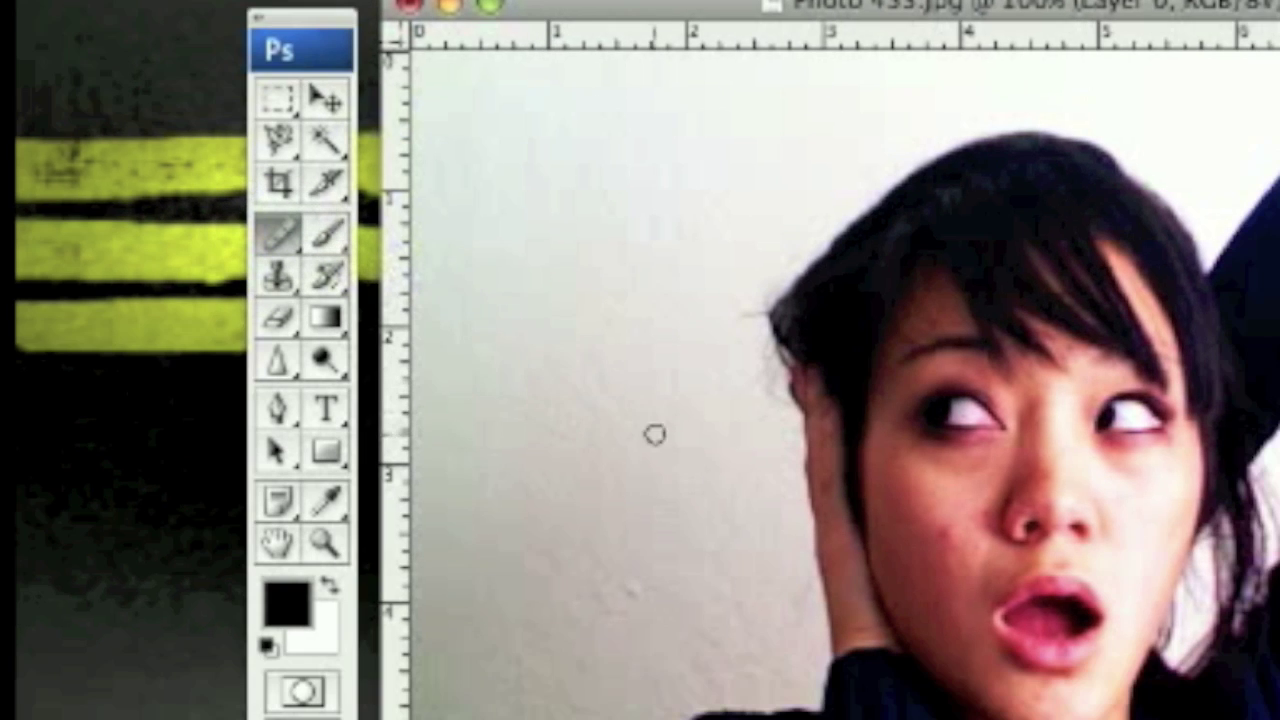
pyautogui.hotkey('shift', 'j')
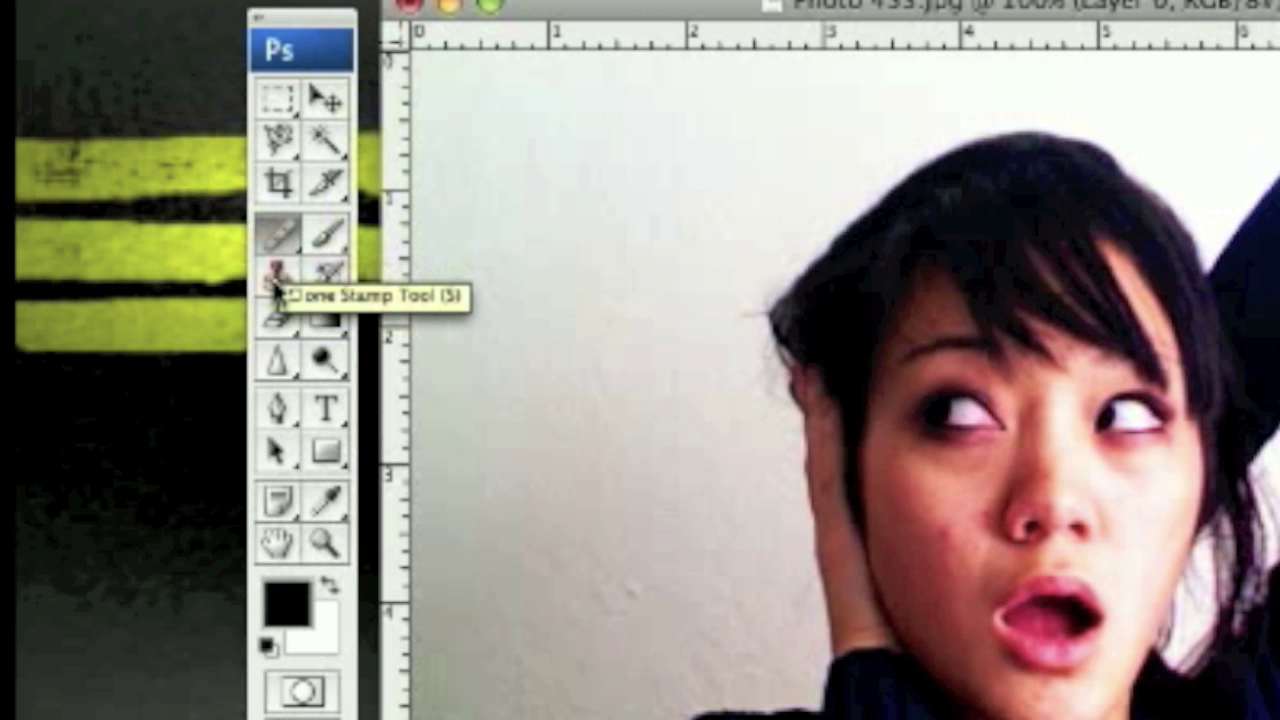
pyautogui.click(276, 290)
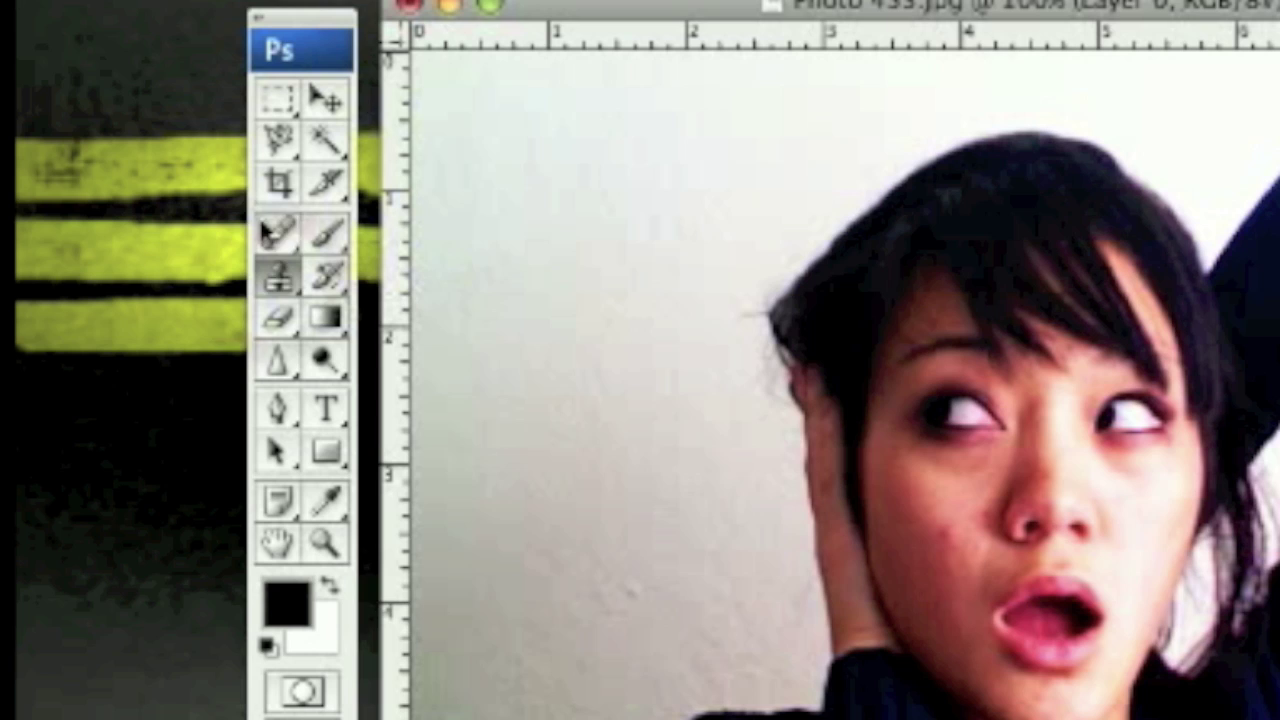
pyautogui.click(263, 233)
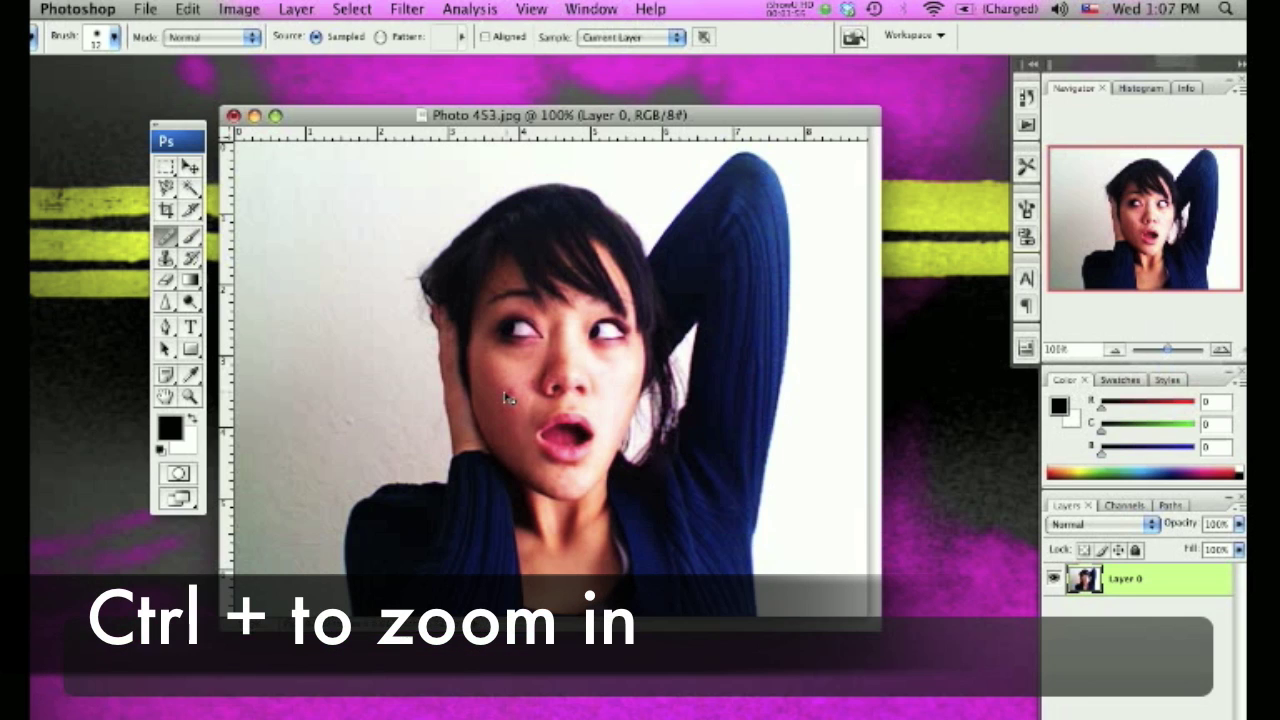
pyautogui.press('super+equal')
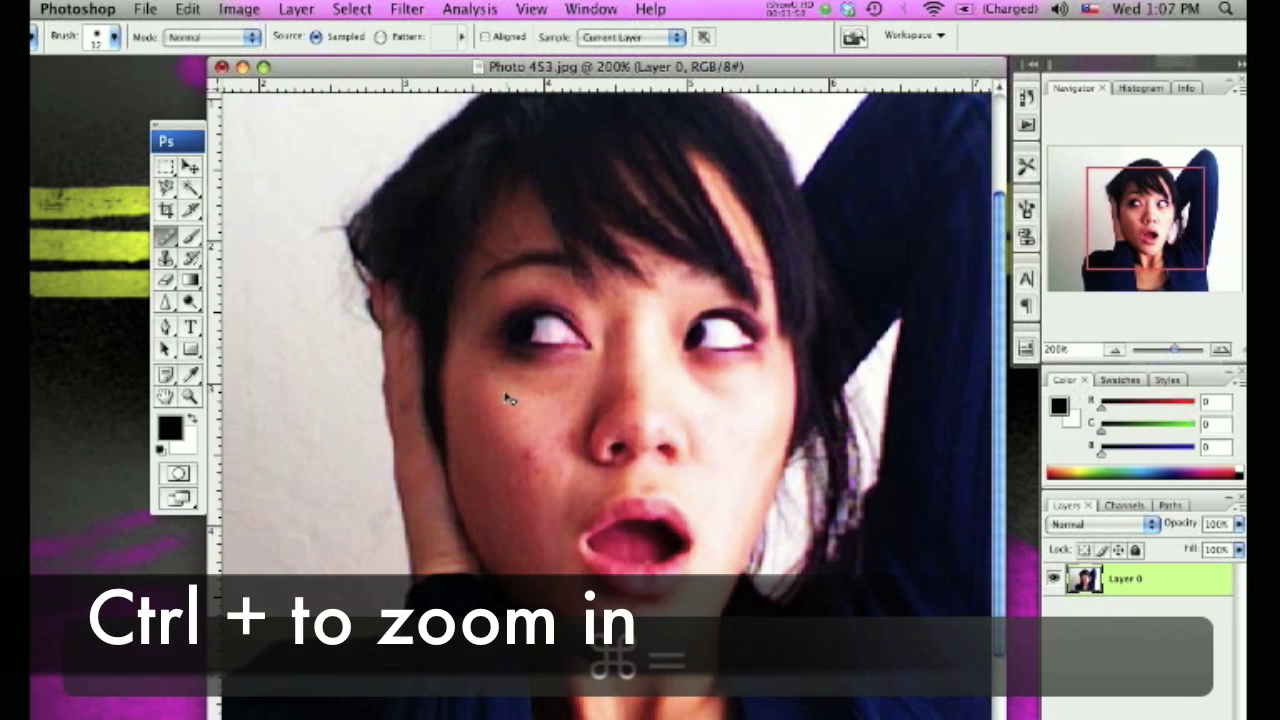
pyautogui.press('super+equal')
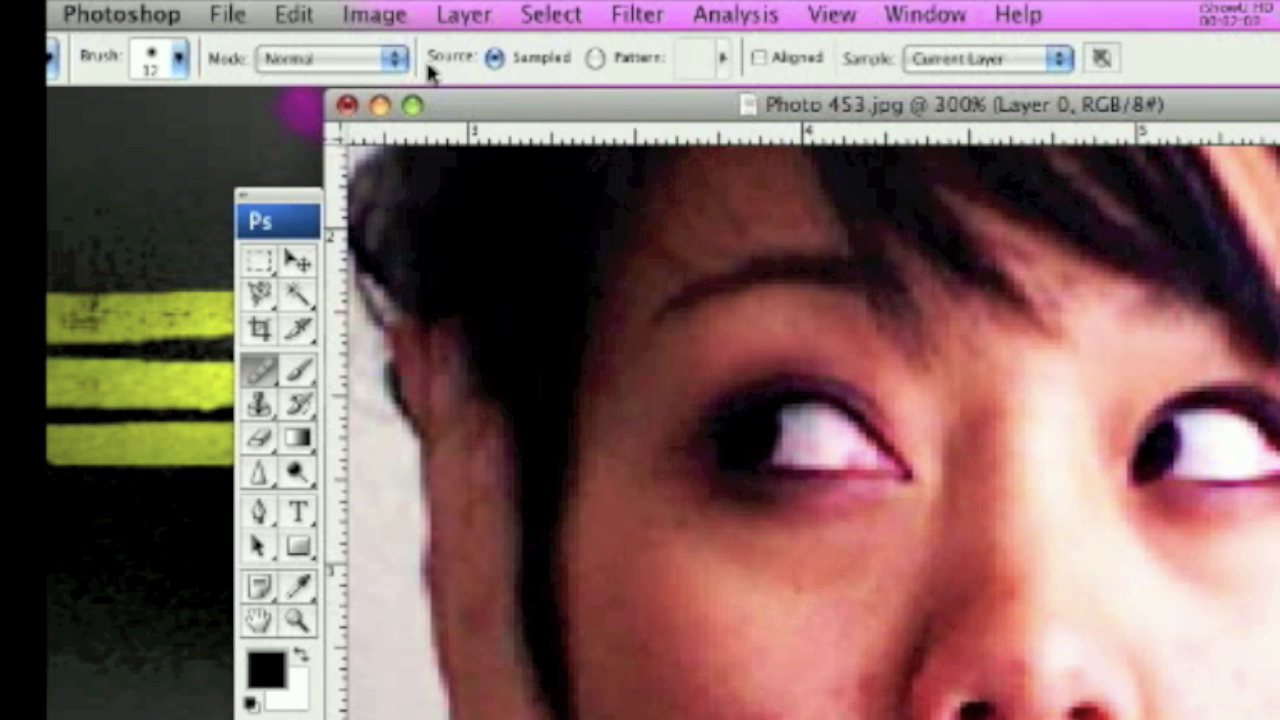
pyautogui.click(165, 66)
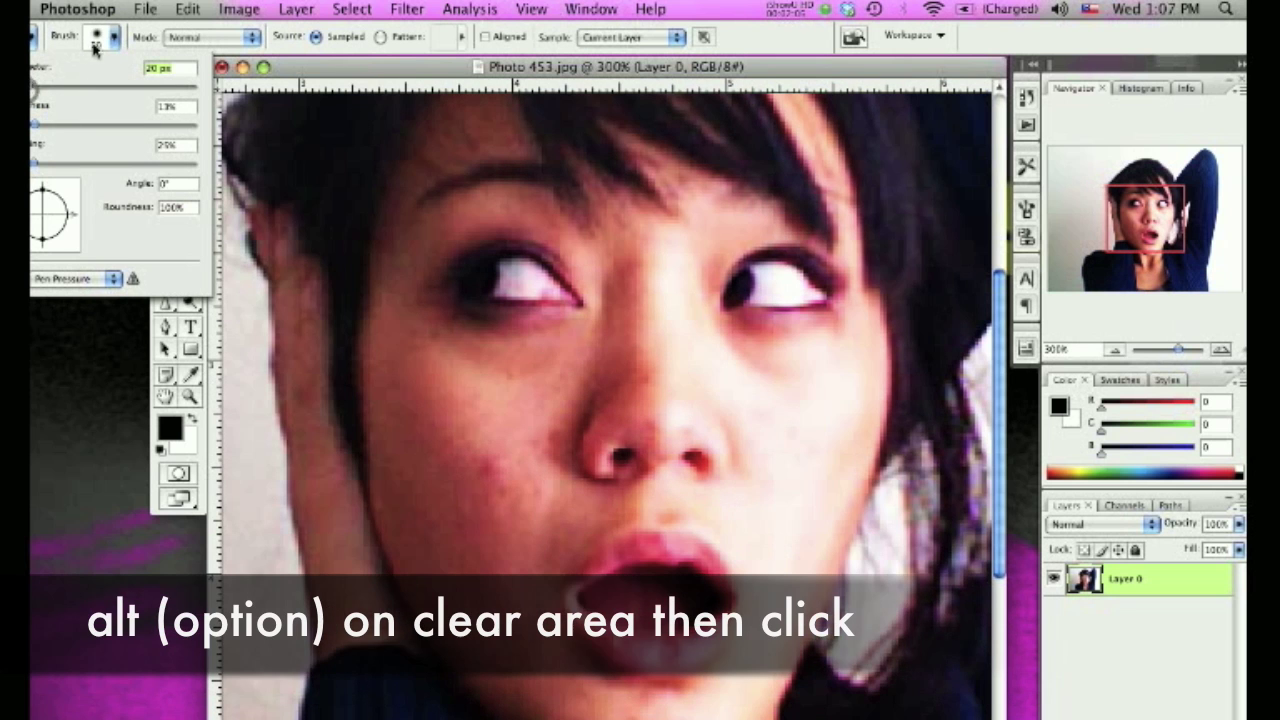
pyautogui.press('Return')
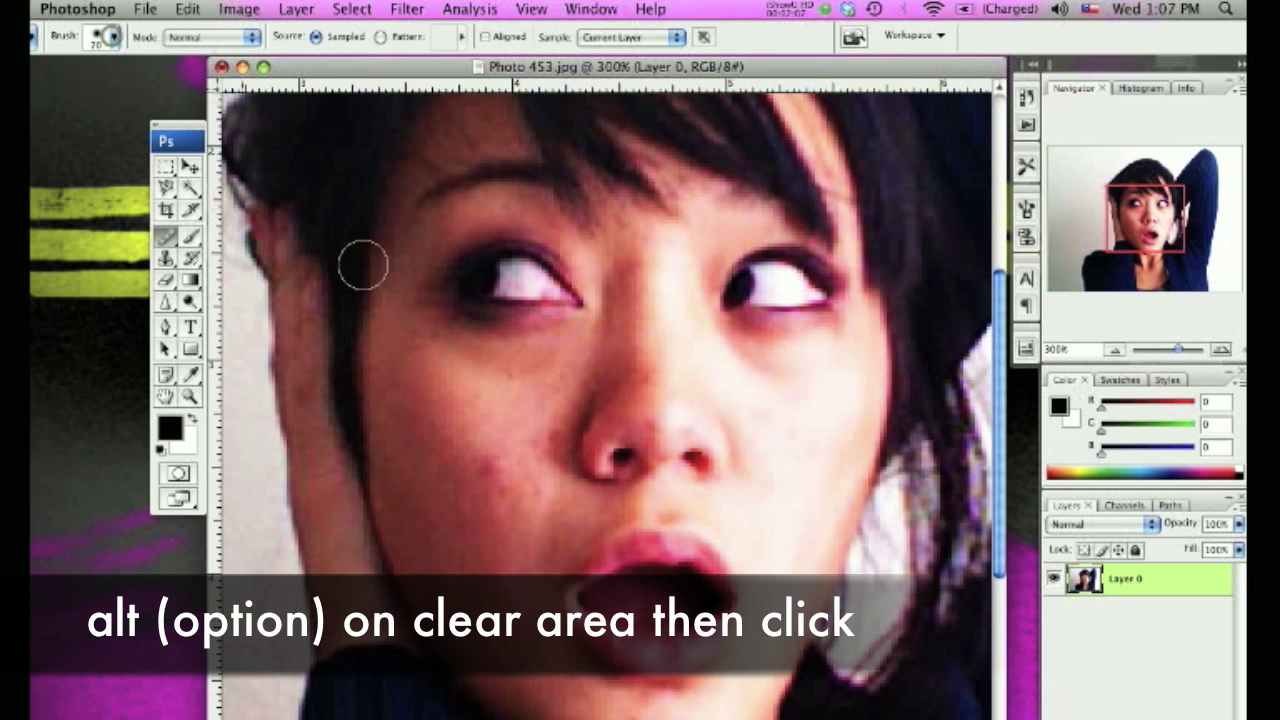
# Sample clear skin on the cheek beside the nose and heal the red blemish just below it.
pyautogui.keyDown('alt'); pyautogui.click(484, 424); pyautogui.keyUp('alt')
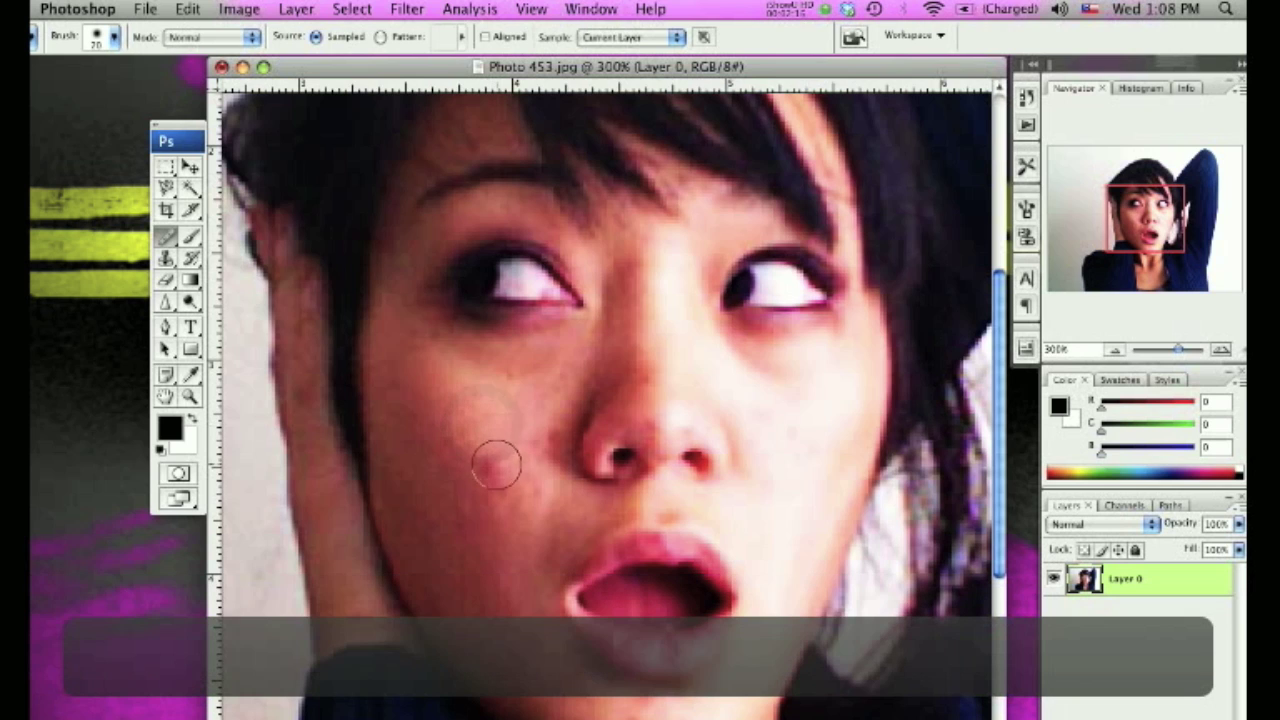
pyautogui.click(490, 472)
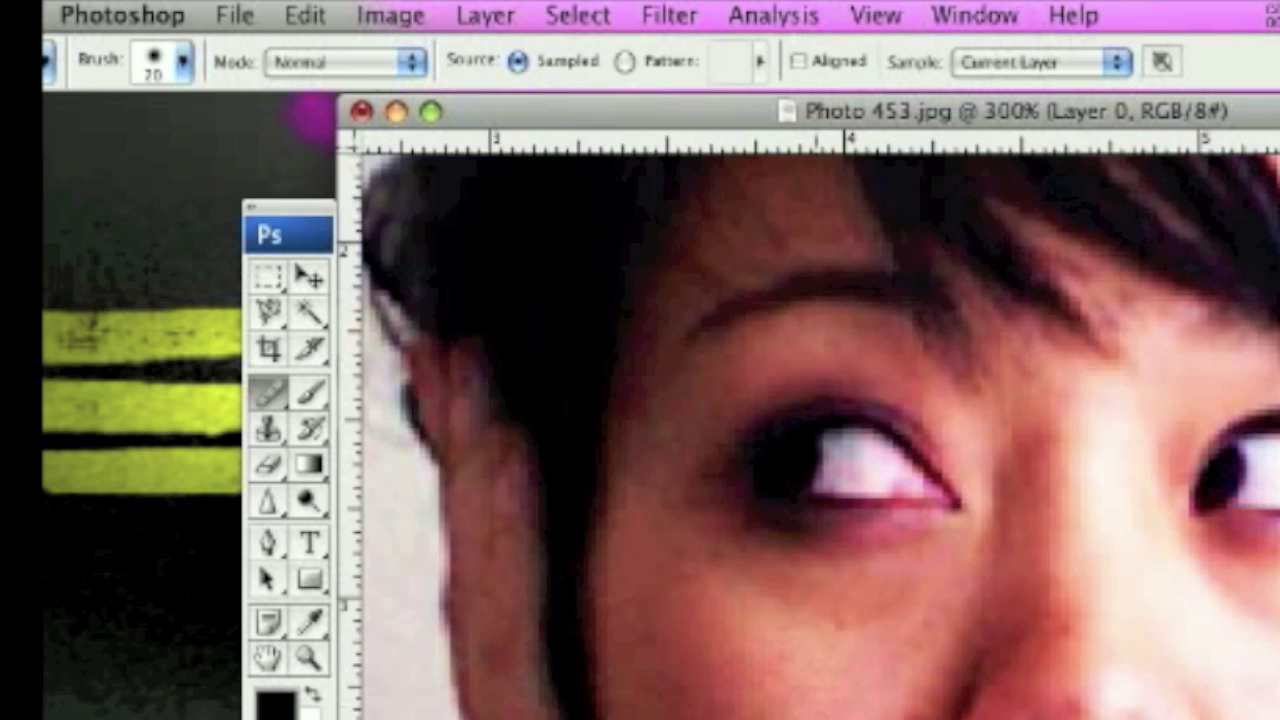
pyautogui.press('super+minus')
pyautogui.press('super+minus')
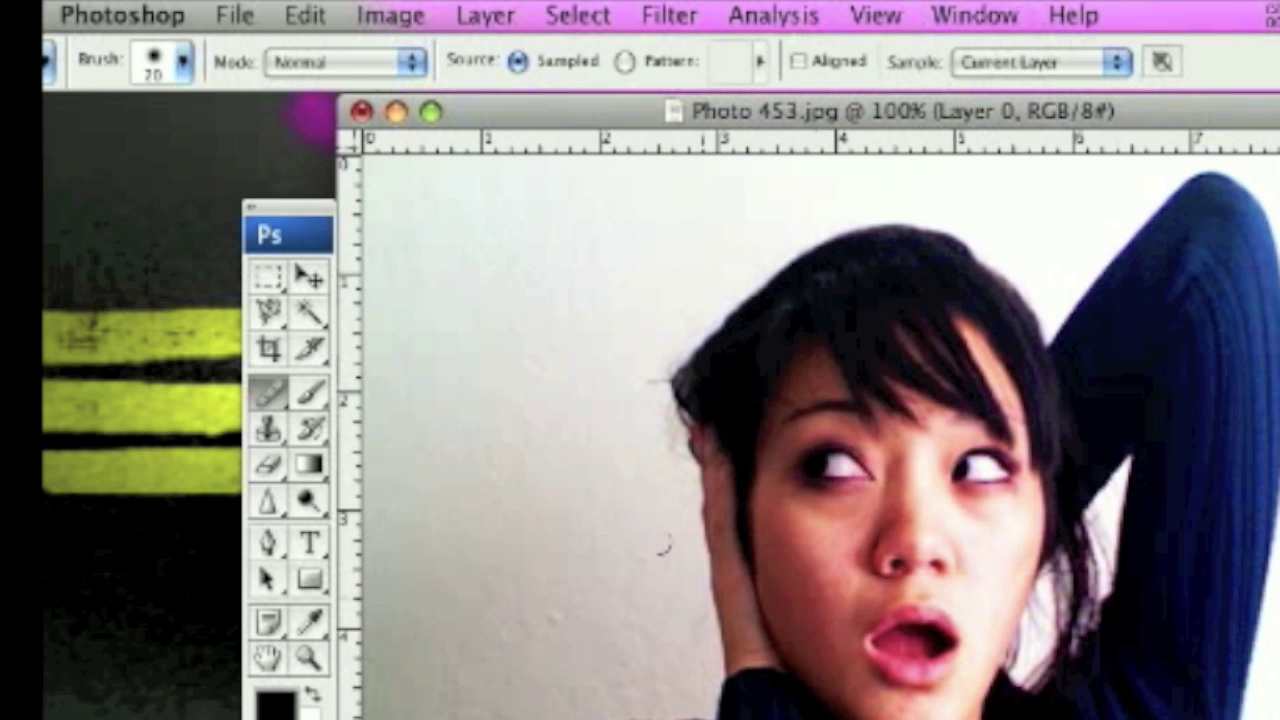
# Turn the photo black and white with a black-to-white Gradient Map adjustment, with Dither enabled.
pyautogui.click(303, 281)
pyautogui.click(487, 15)
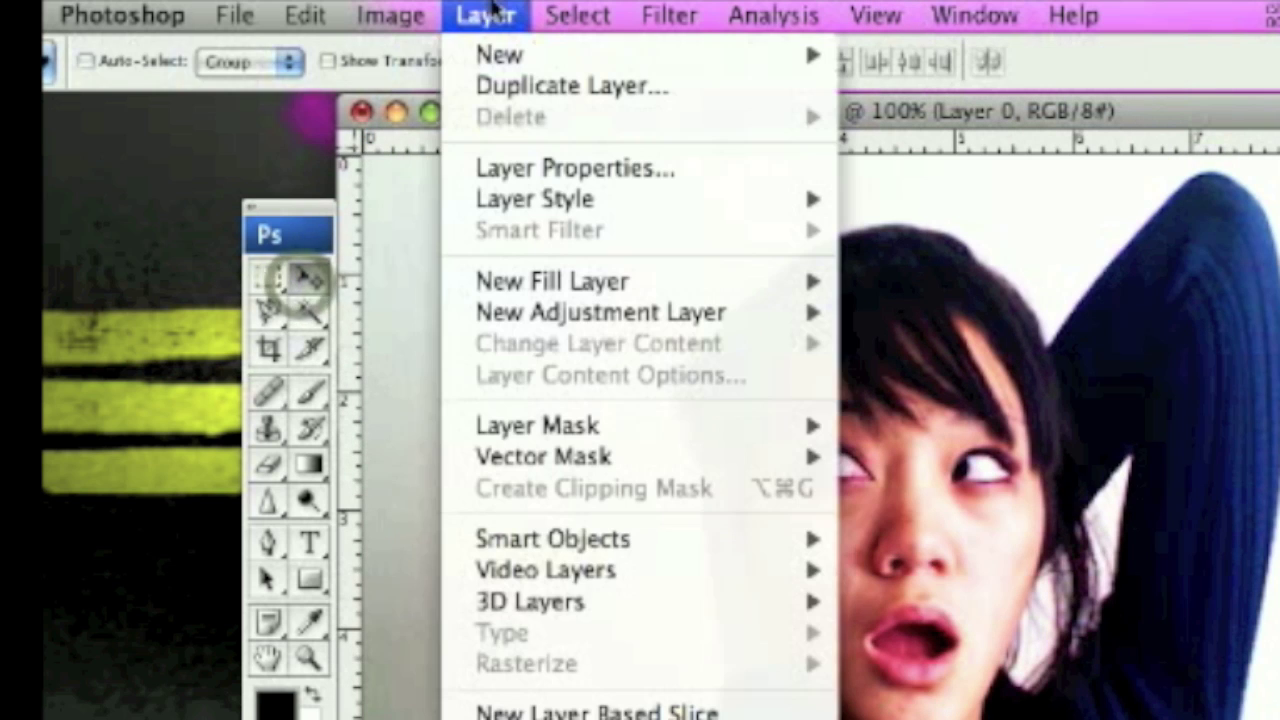
pyautogui.moveTo(400, 14)
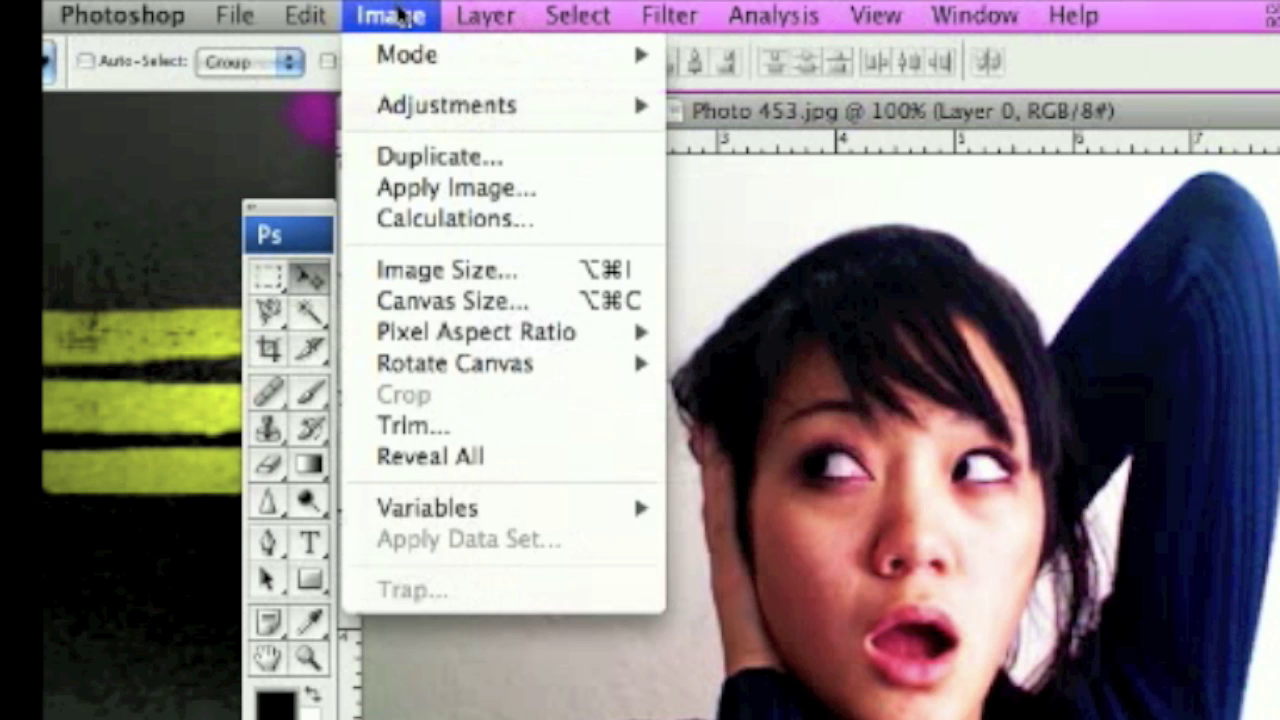
pyautogui.moveTo(435, 108)
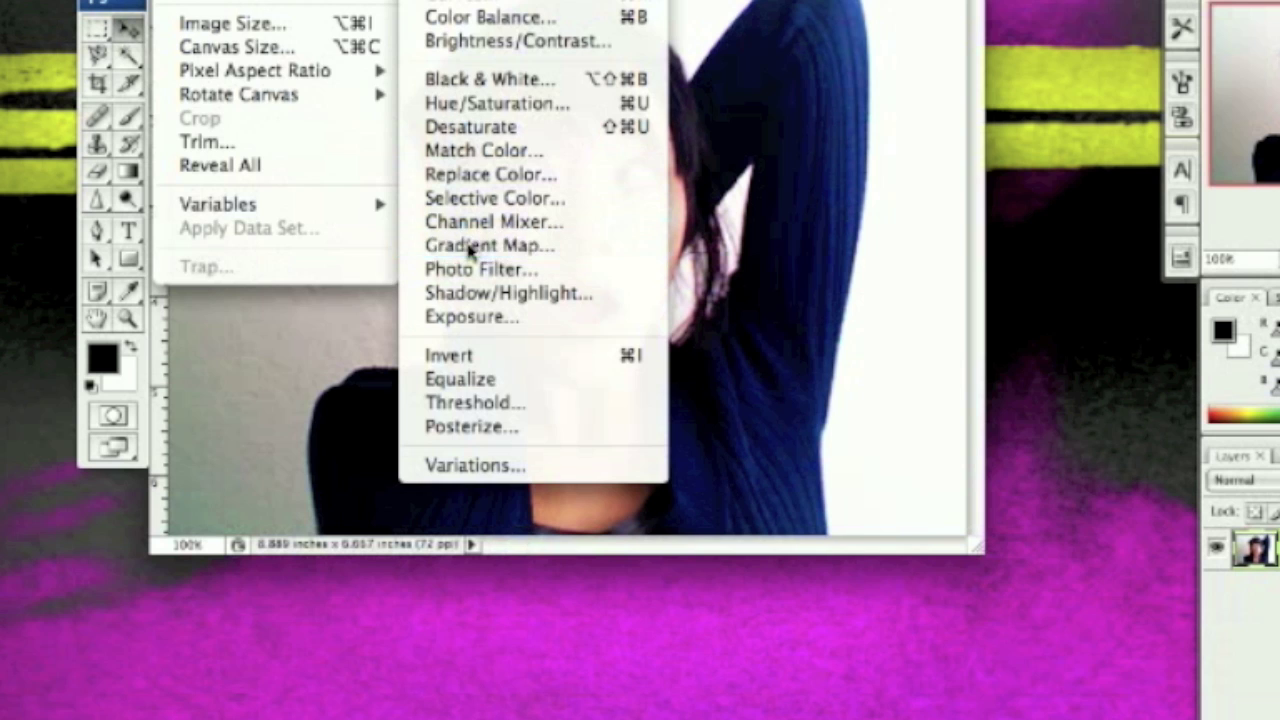
pyautogui.click(785, 562)
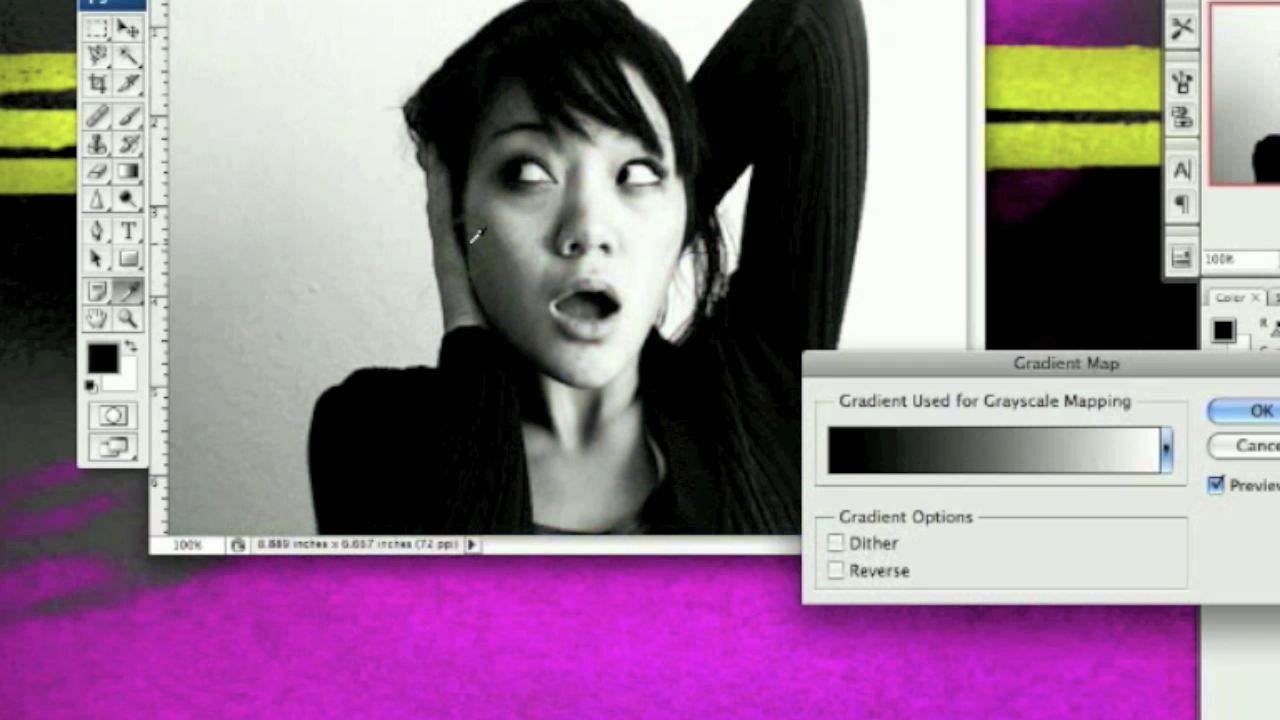
pyautogui.moveTo(1020, 368); pyautogui.dragTo(797, 502)
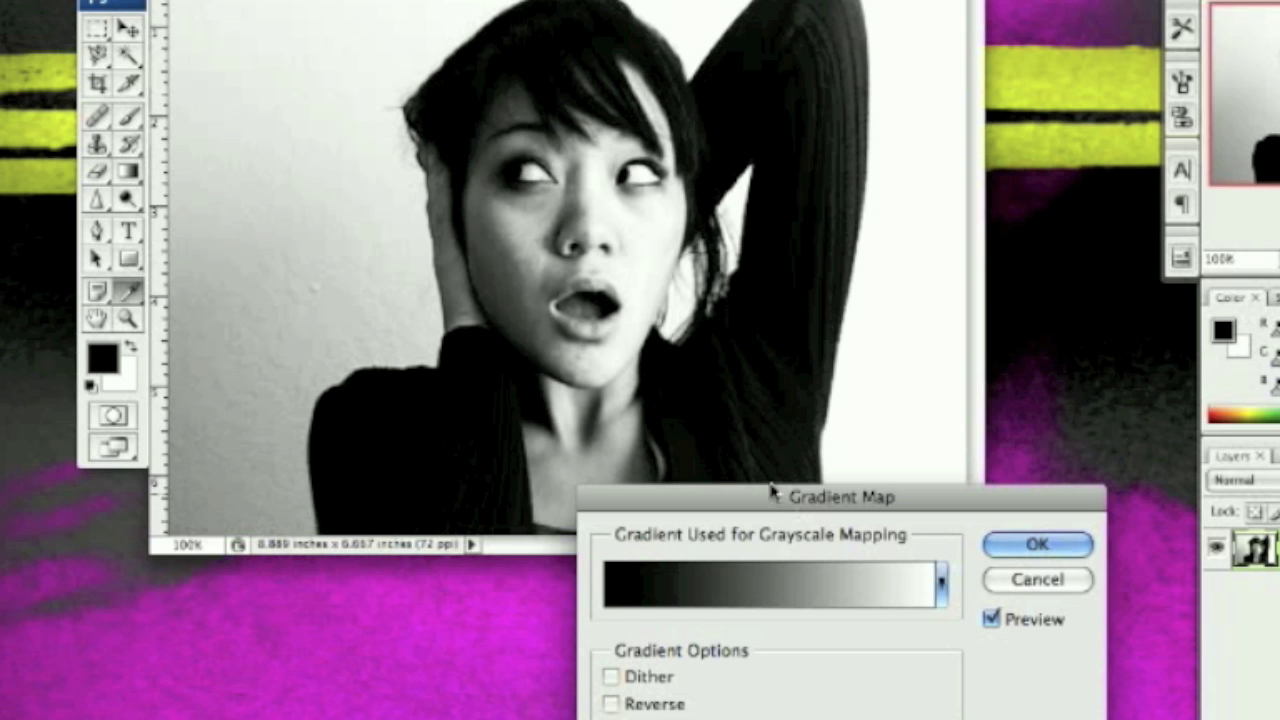
pyautogui.moveTo(827, 508); pyautogui.dragTo(845, 483)
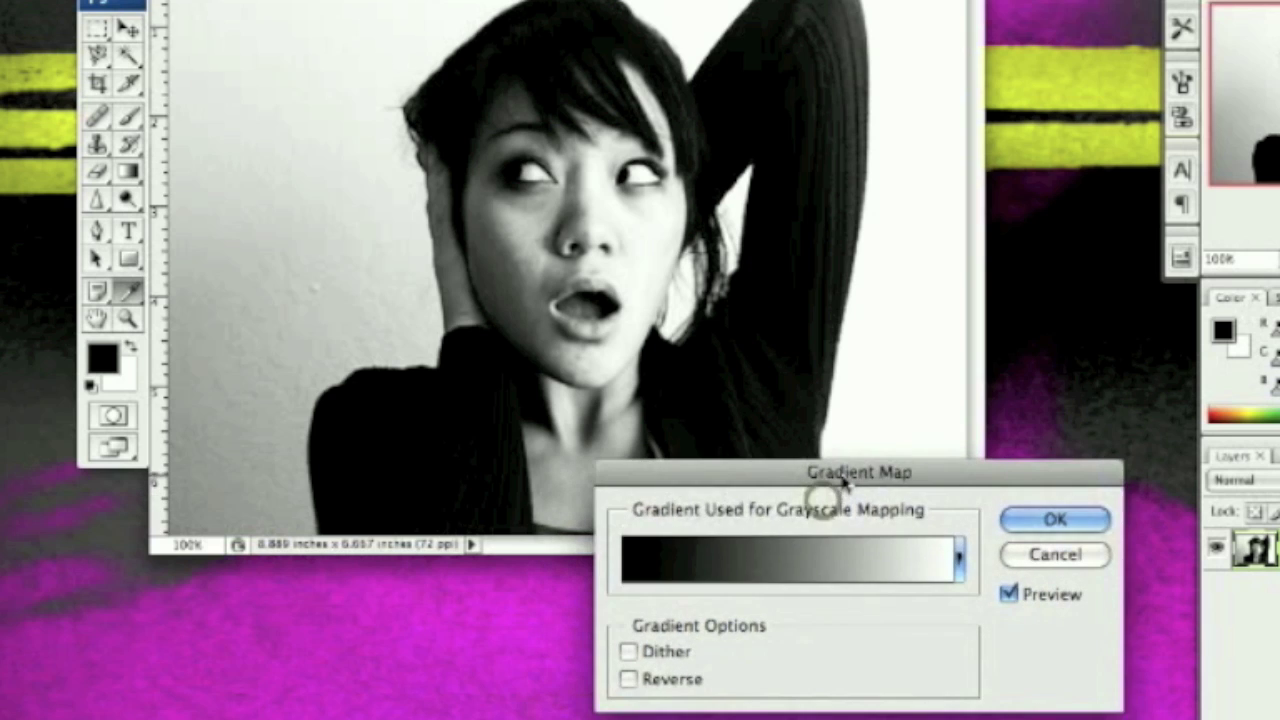
pyautogui.click(626, 651)
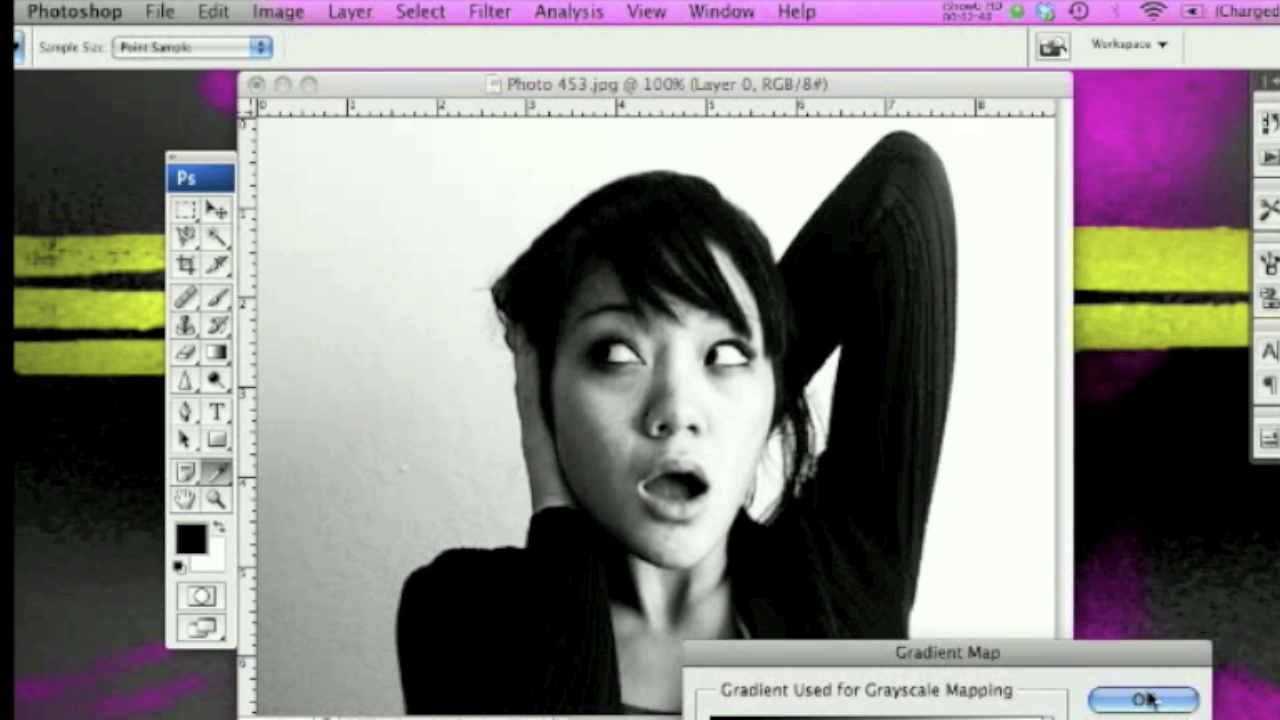
pyautogui.click(1145, 700)
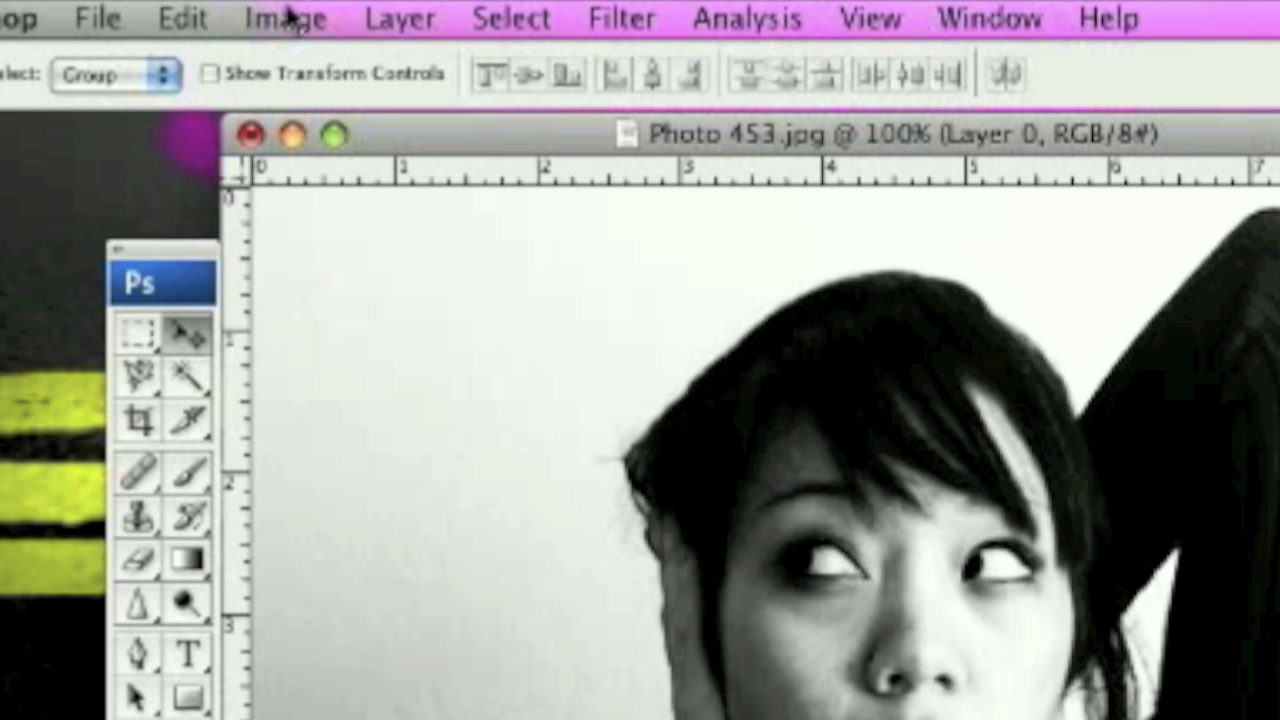
# Start a Curves adjustment on the photo and darken the shadows with a curve point at input 32, output 16.
pyautogui.click(287, 17)
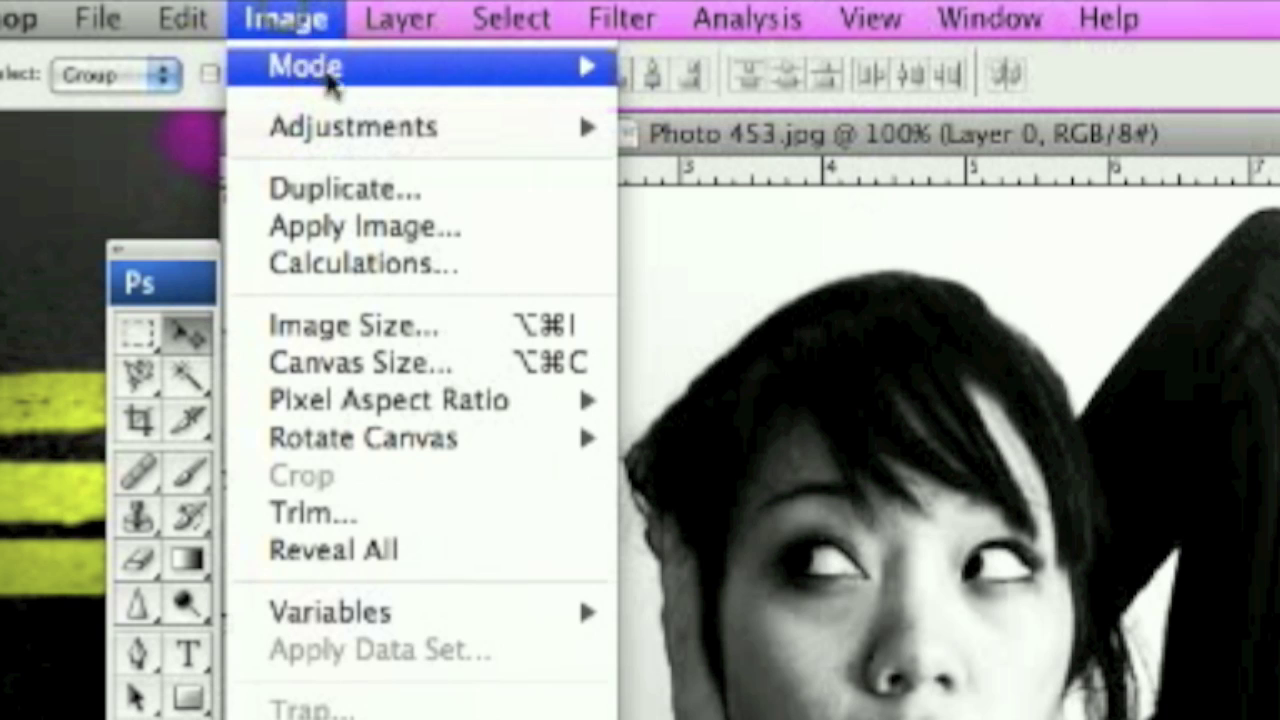
pyautogui.moveTo(265, 133)
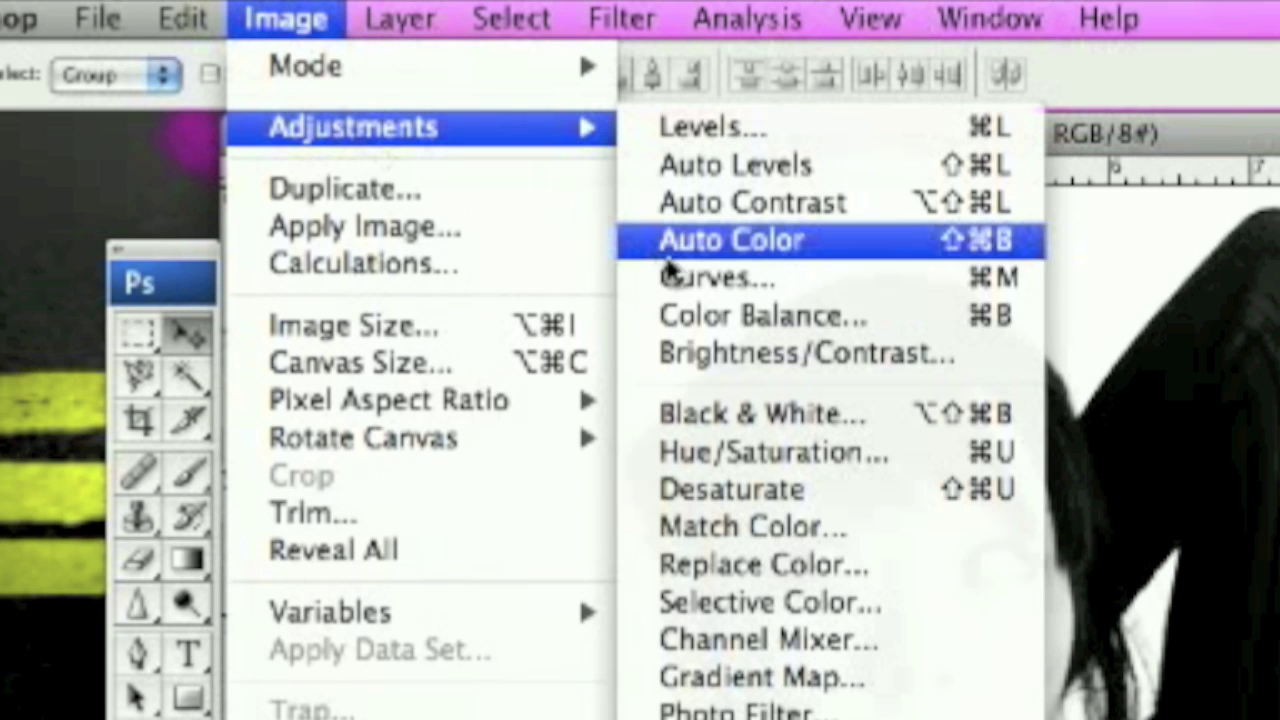
pyautogui.moveTo(488, 140)
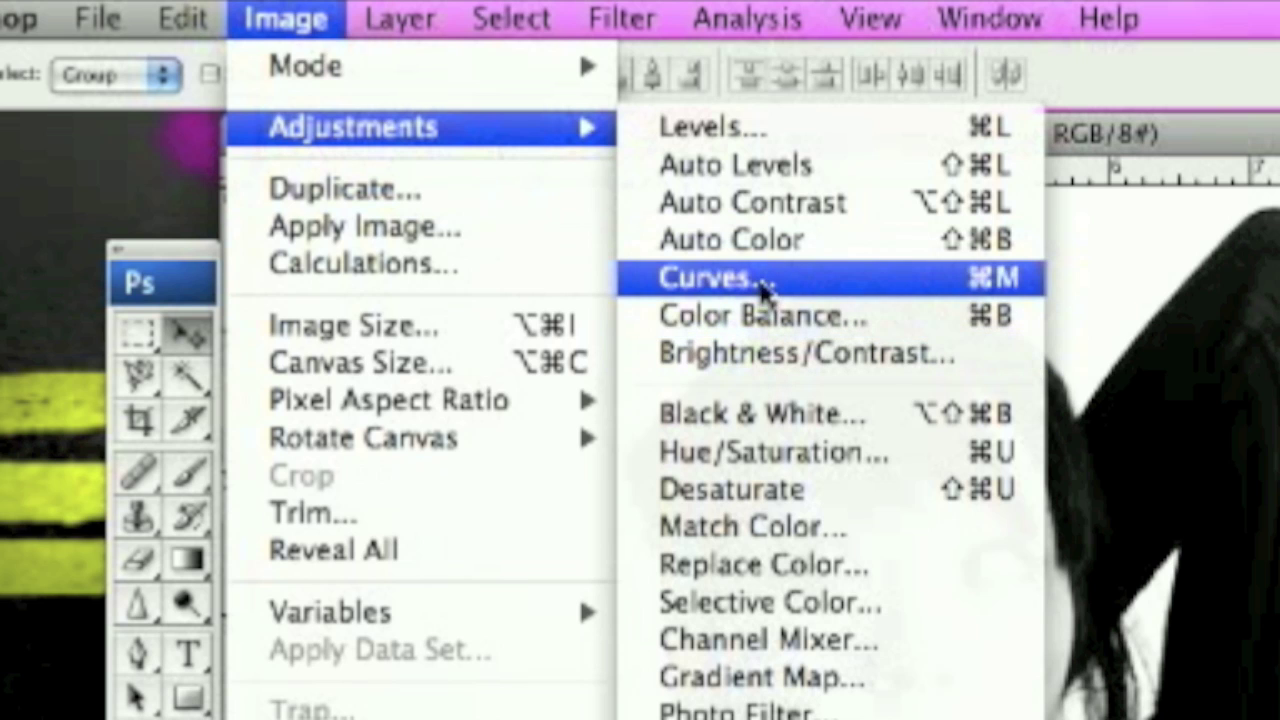
pyautogui.click(763, 285)
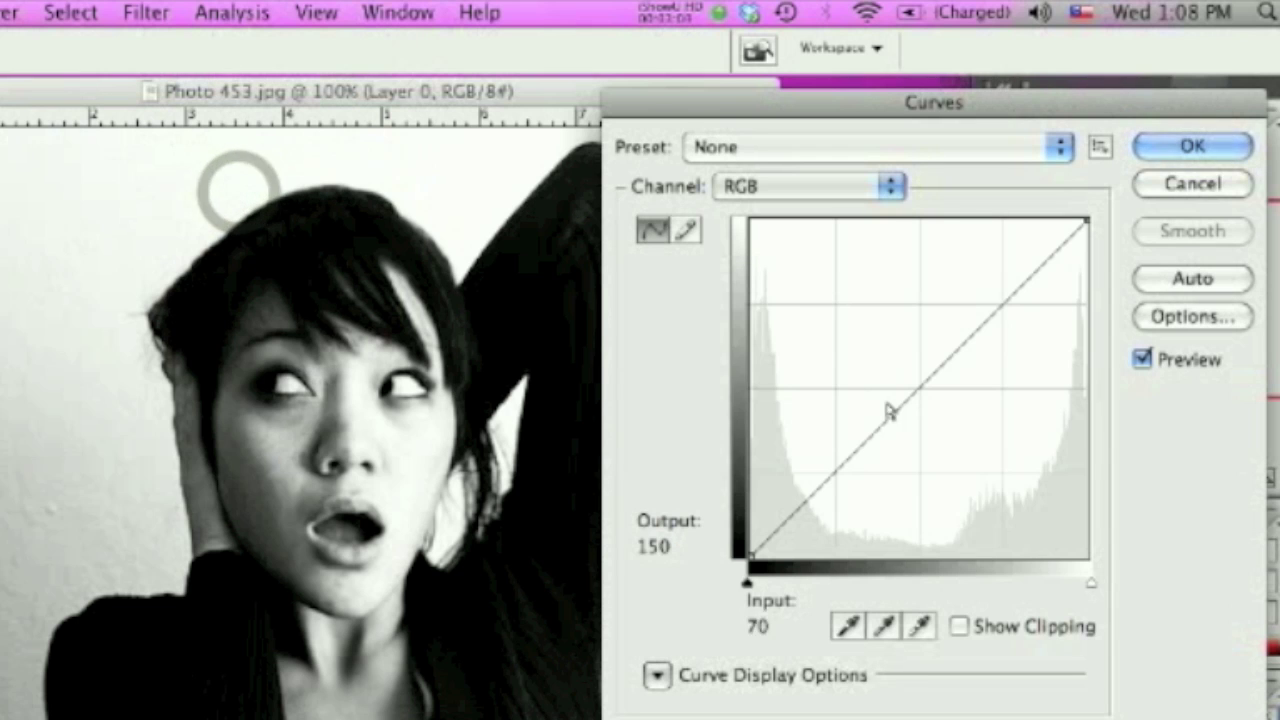
pyautogui.click(779, 525)
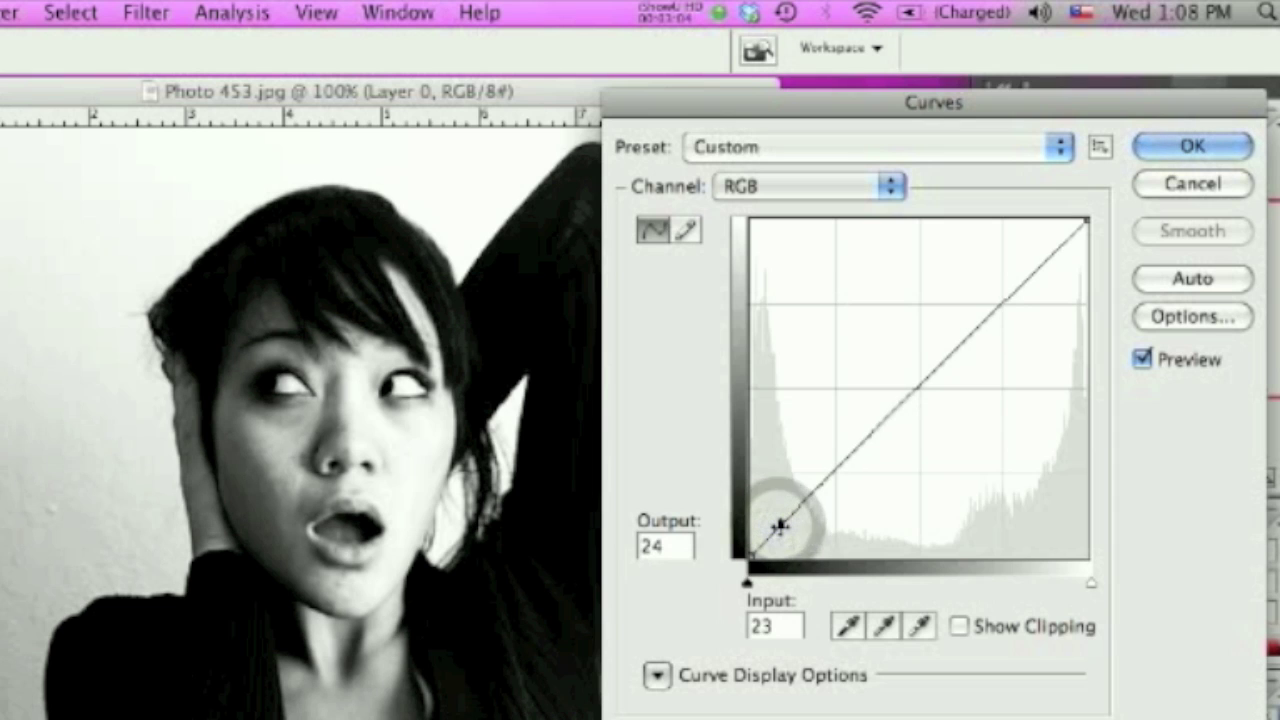
pyautogui.moveTo(779, 525); pyautogui.dragTo(790, 537)
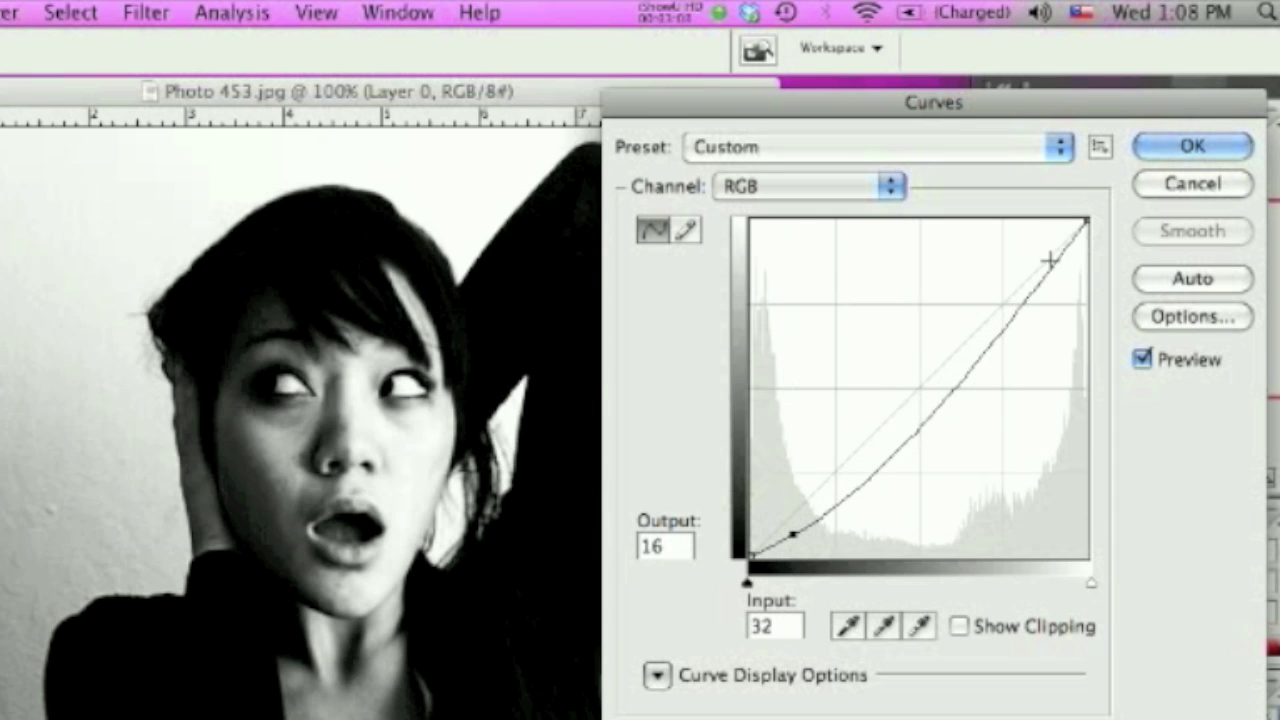
# Add a raised lower-midtone point and a highlight point at input 205, output 215 to the curve, and apply the adjustment.
pyautogui.moveTo(1045, 278); pyautogui.dragTo(1014, 263)
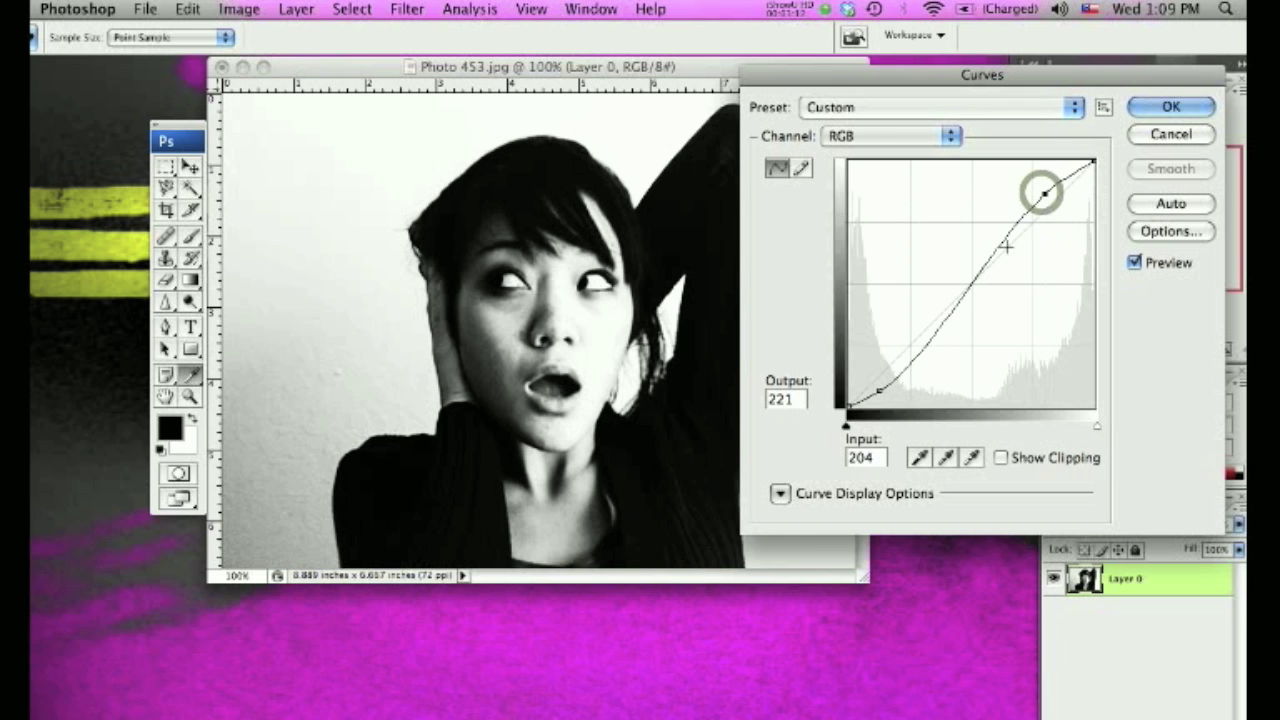
pyautogui.moveTo(910, 370); pyautogui.dragTo(891, 360)
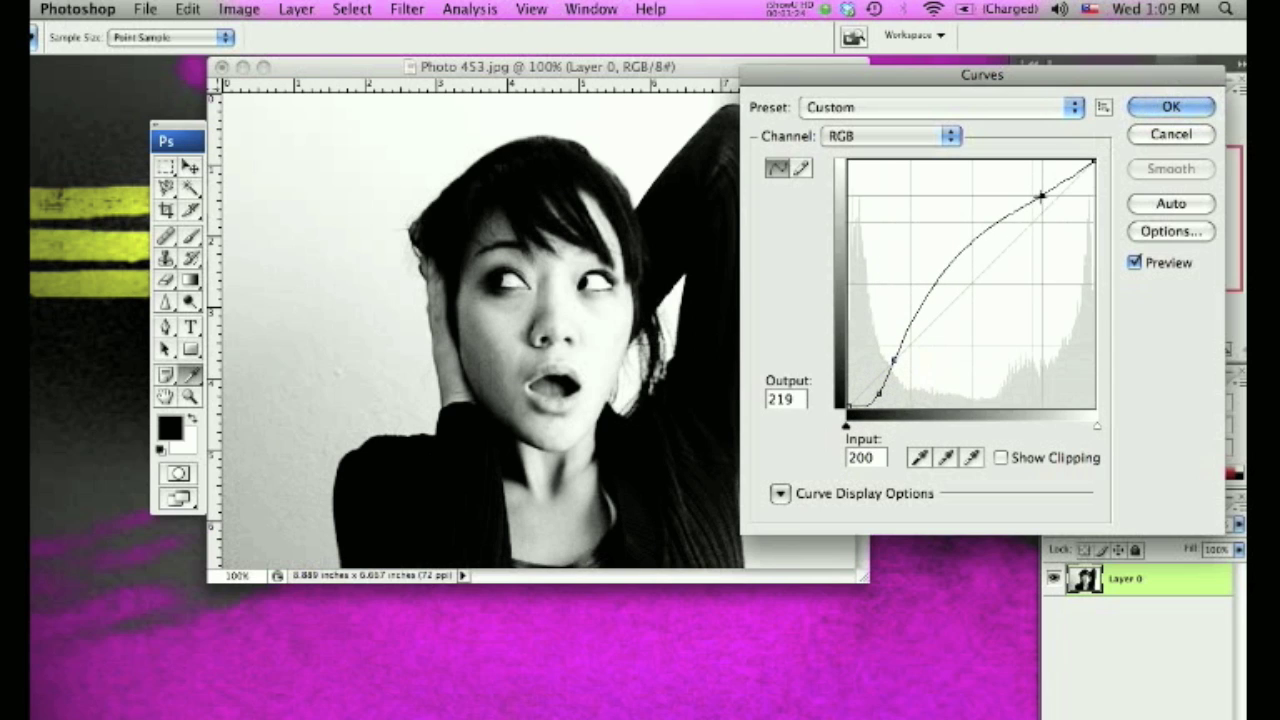
pyautogui.moveTo(1040, 197); pyautogui.dragTo(1043, 200)
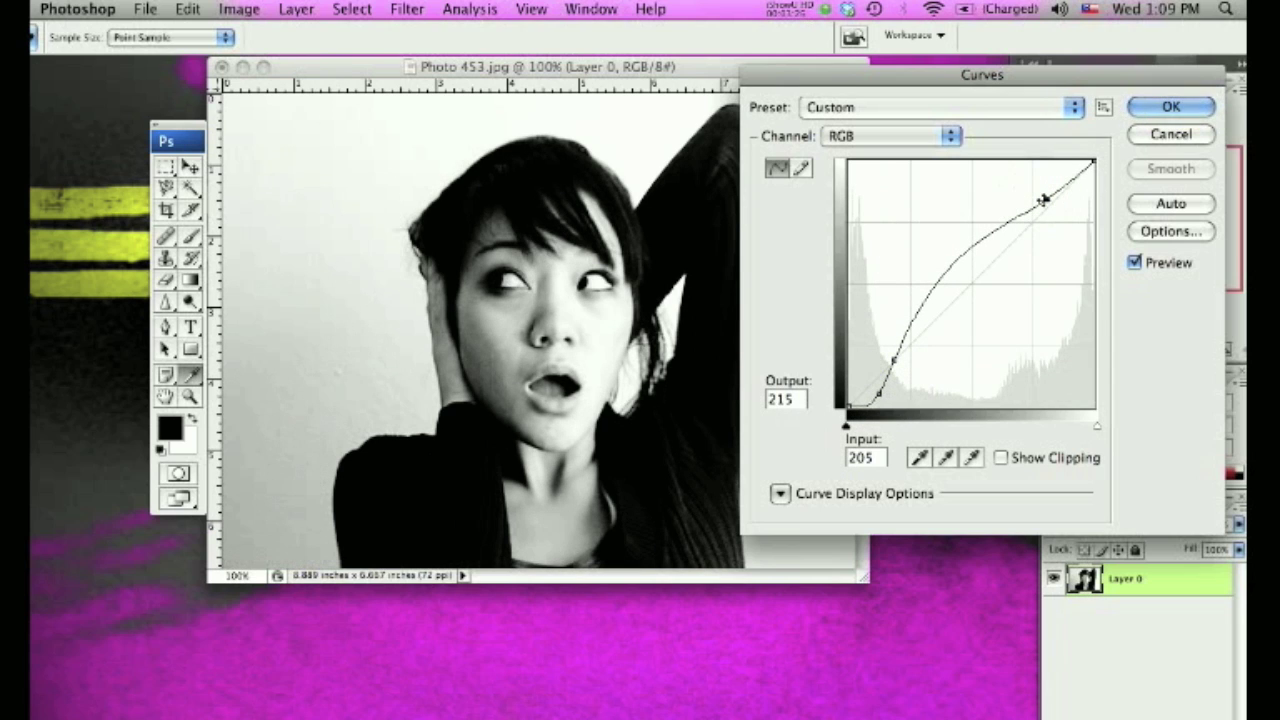
pyautogui.click(1176, 107)
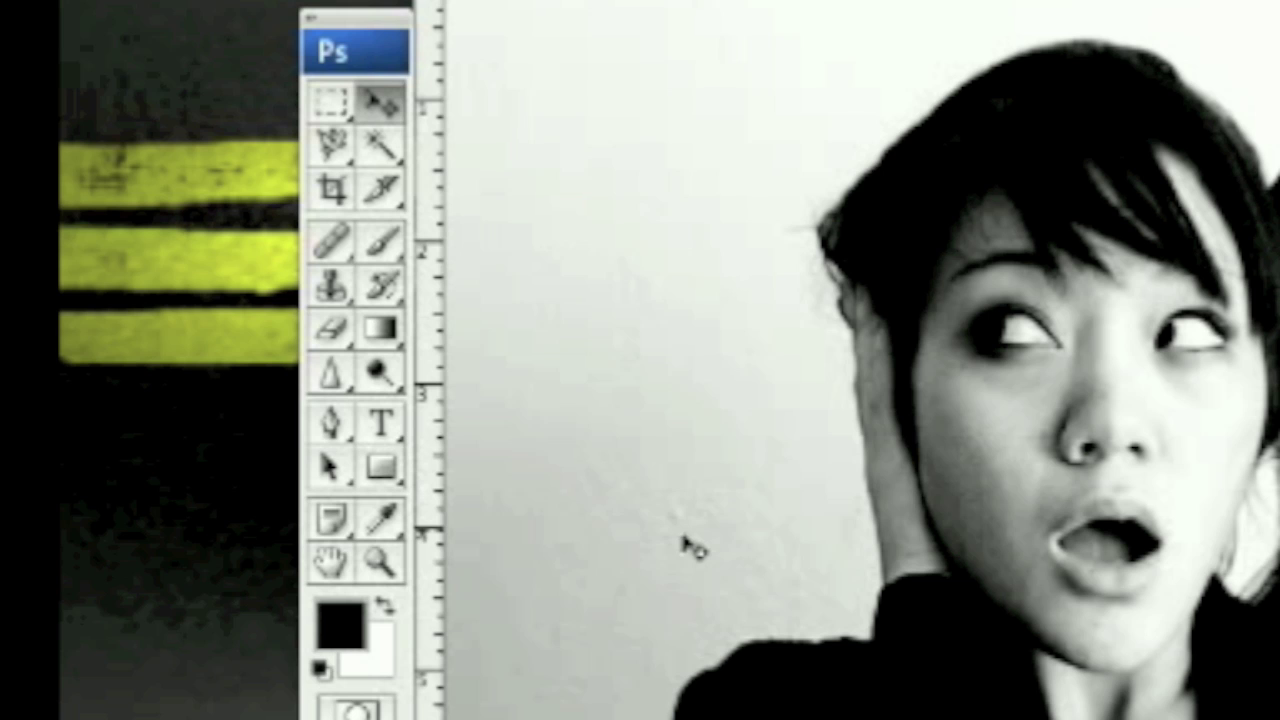
# Try to remove the wall background by deleting a Magic Wand selection of it.
pyautogui.click(378, 148)
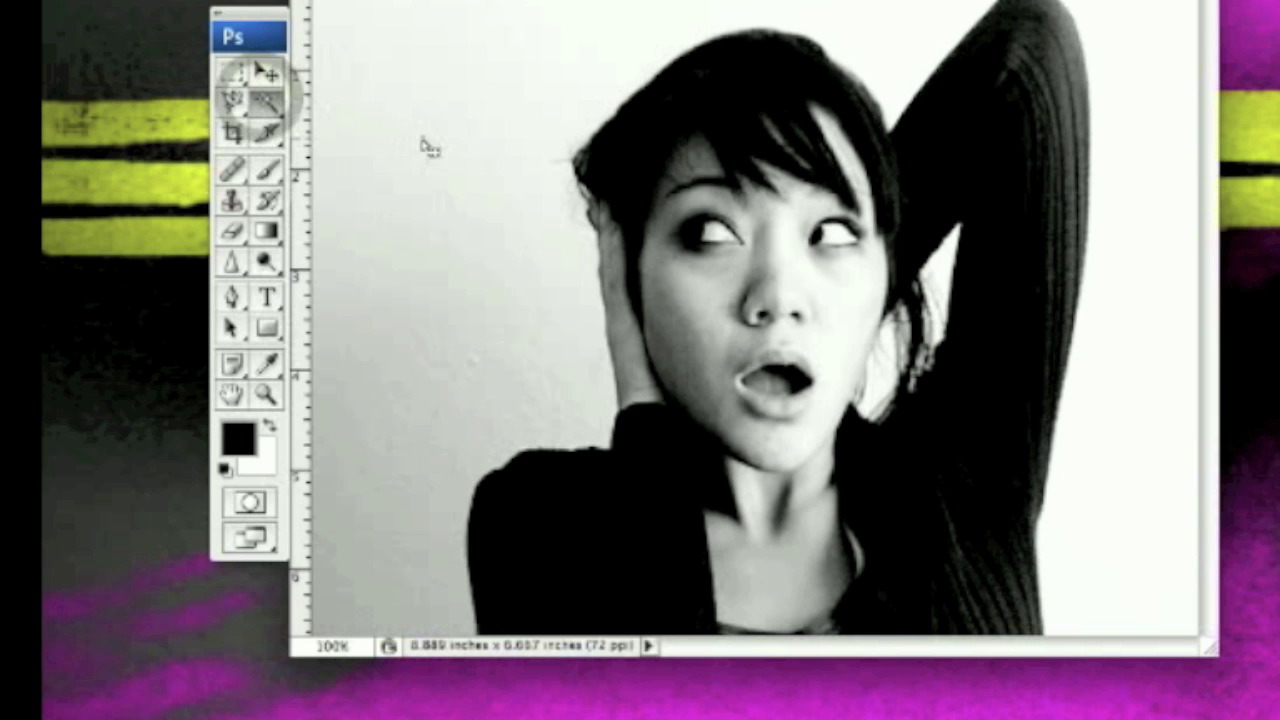
pyautogui.click(604, 202)
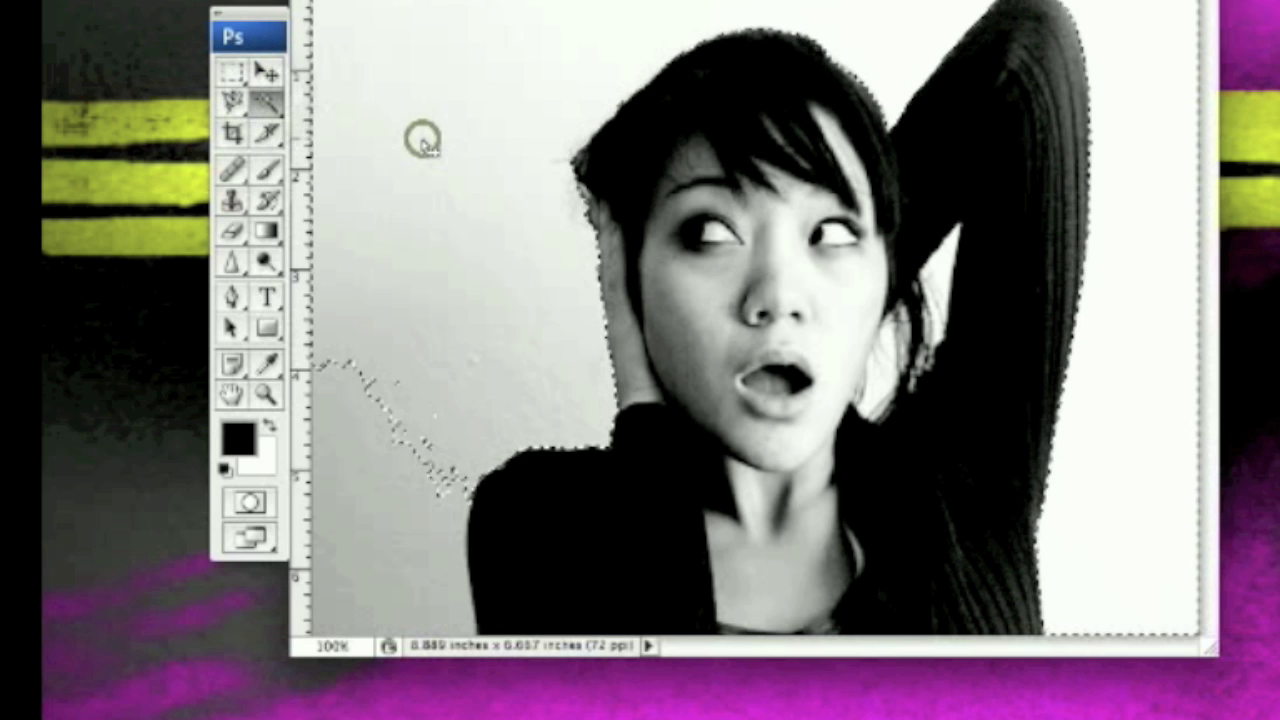
pyautogui.press('Delete')
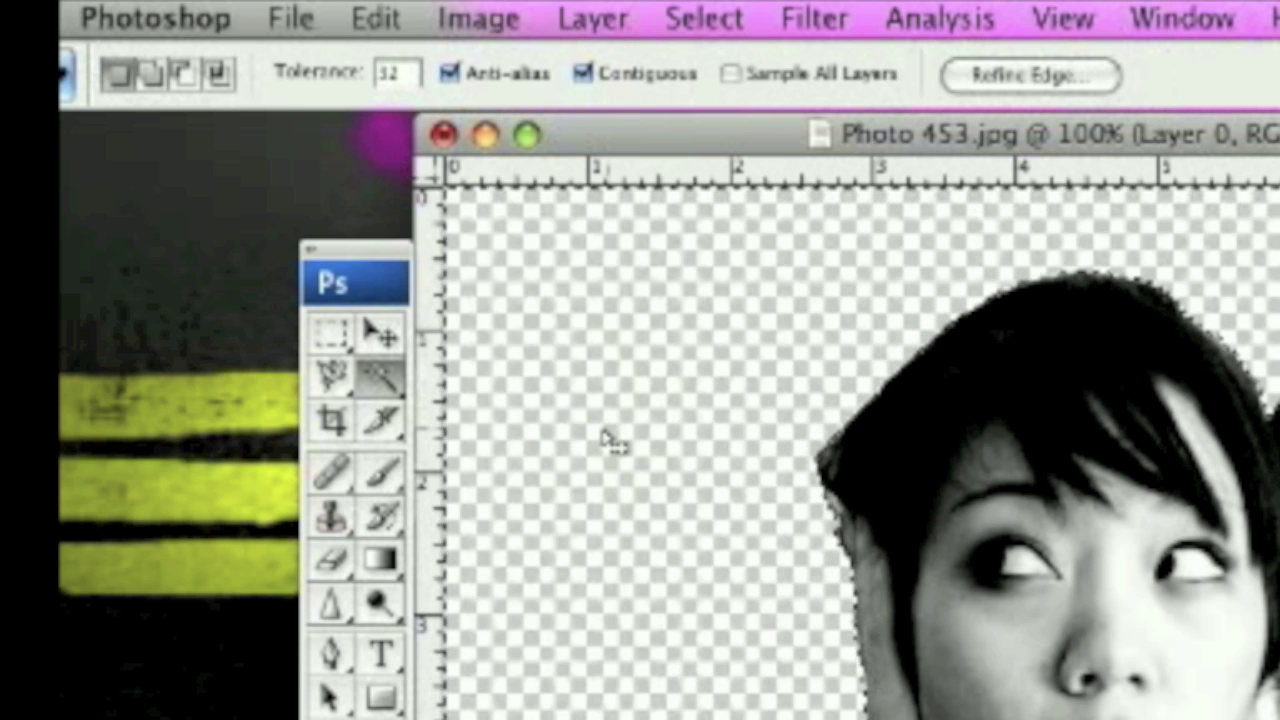
pyautogui.hotkey('ctrl', 'z')
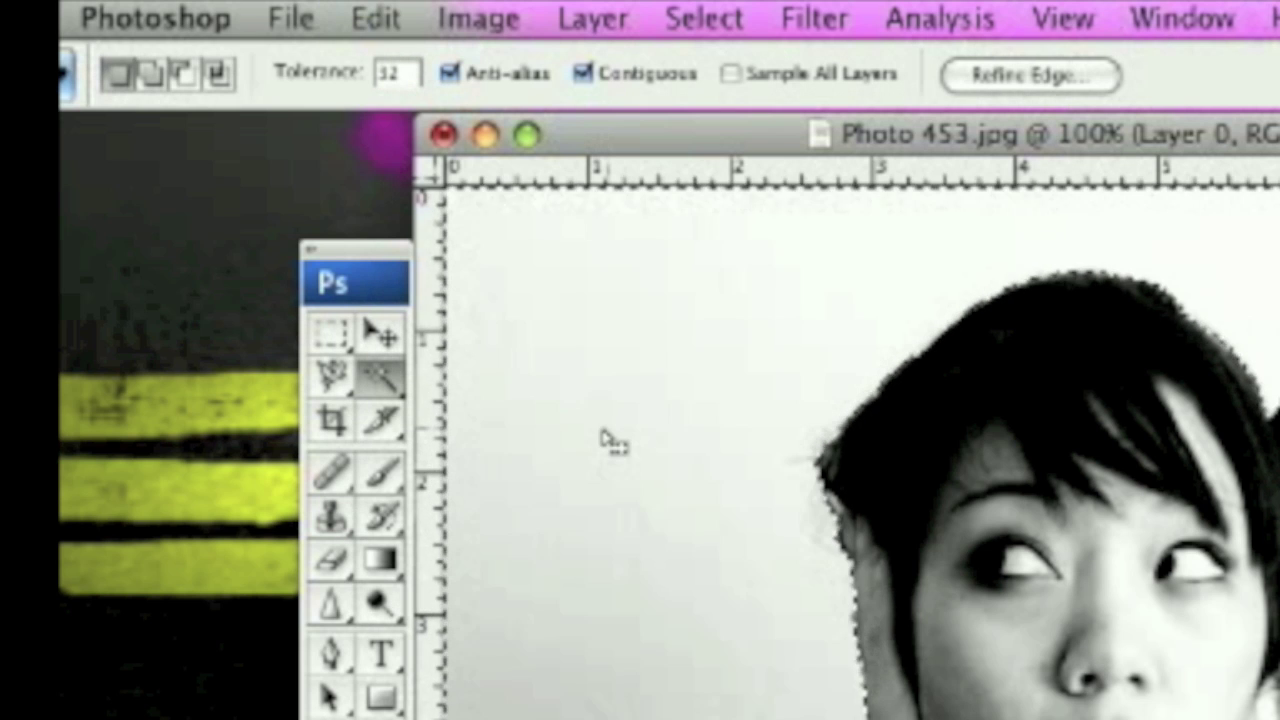
pyautogui.hotkey('ctrl', 'd')
# Set up the Brush tool with Normal mode and the soft round 100 px brush at 0% hardness.
pyautogui.press('b')
pyautogui.press(']')
pyautogui.press(']')
pyautogui.press(']')
pyautogui.press(']')
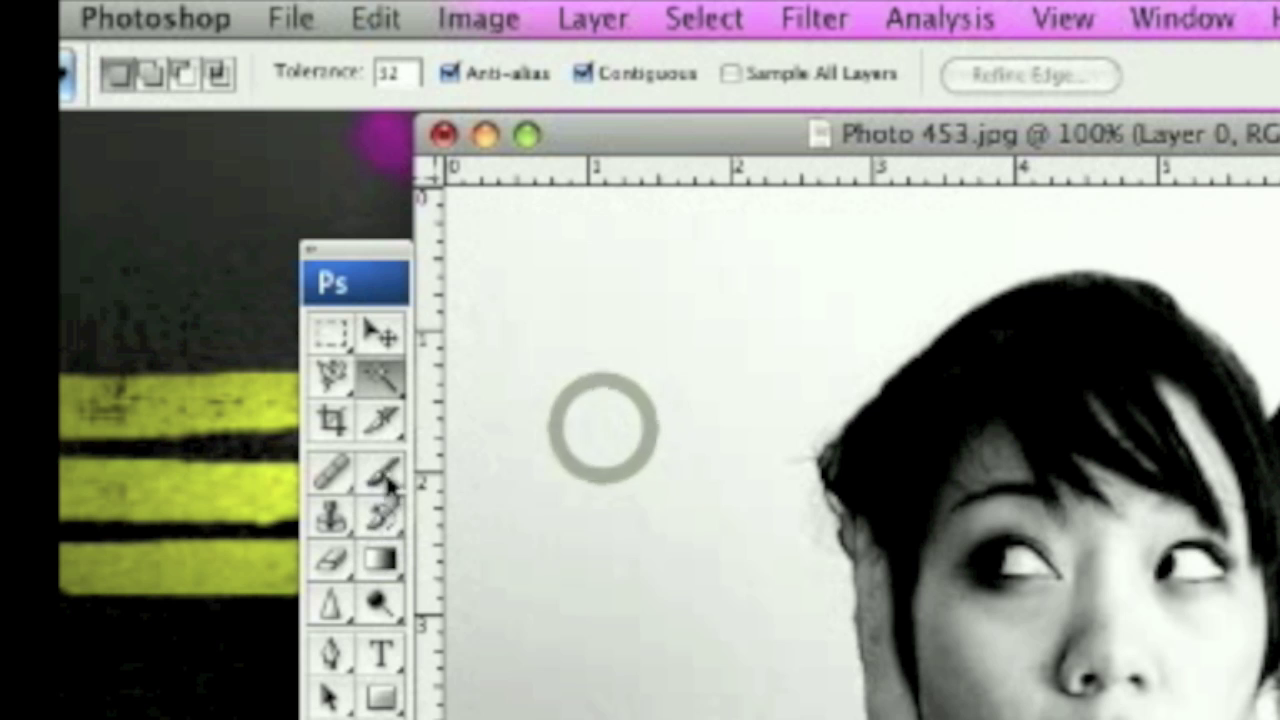
pyautogui.click(385, 478)
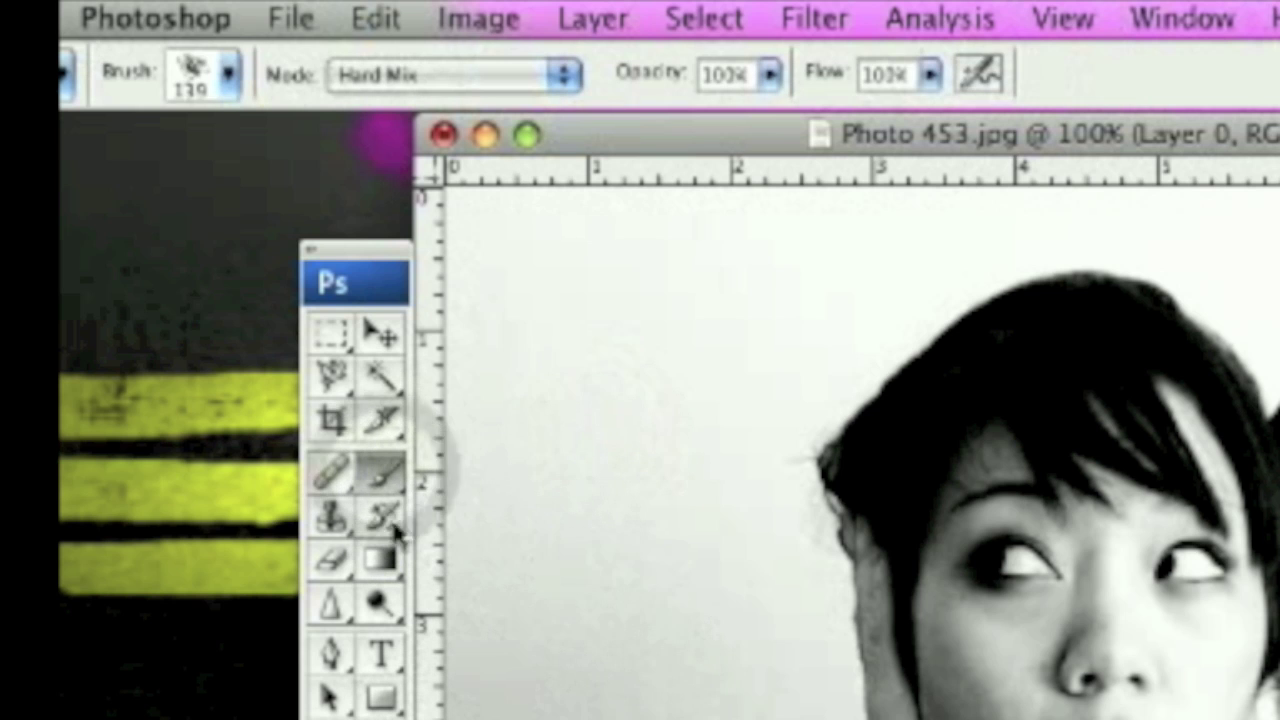
pyautogui.click(417, 80)
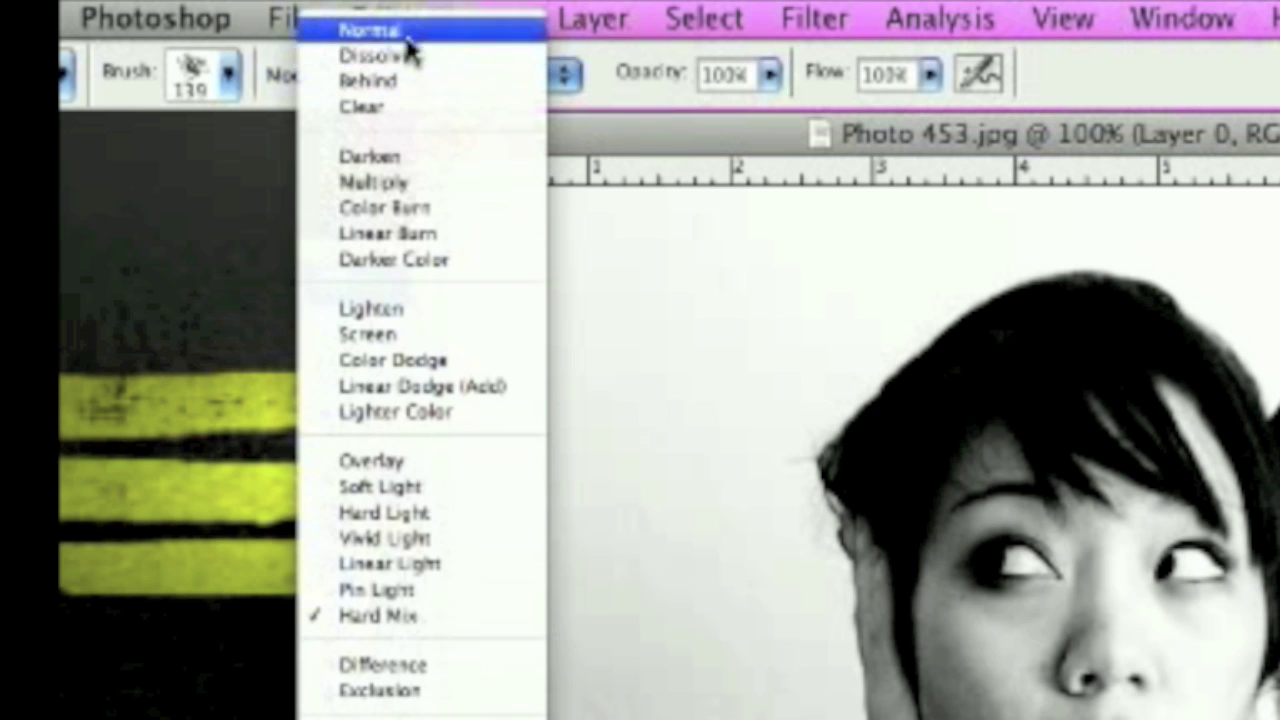
pyautogui.click(410, 31)
pyautogui.click(228, 74)
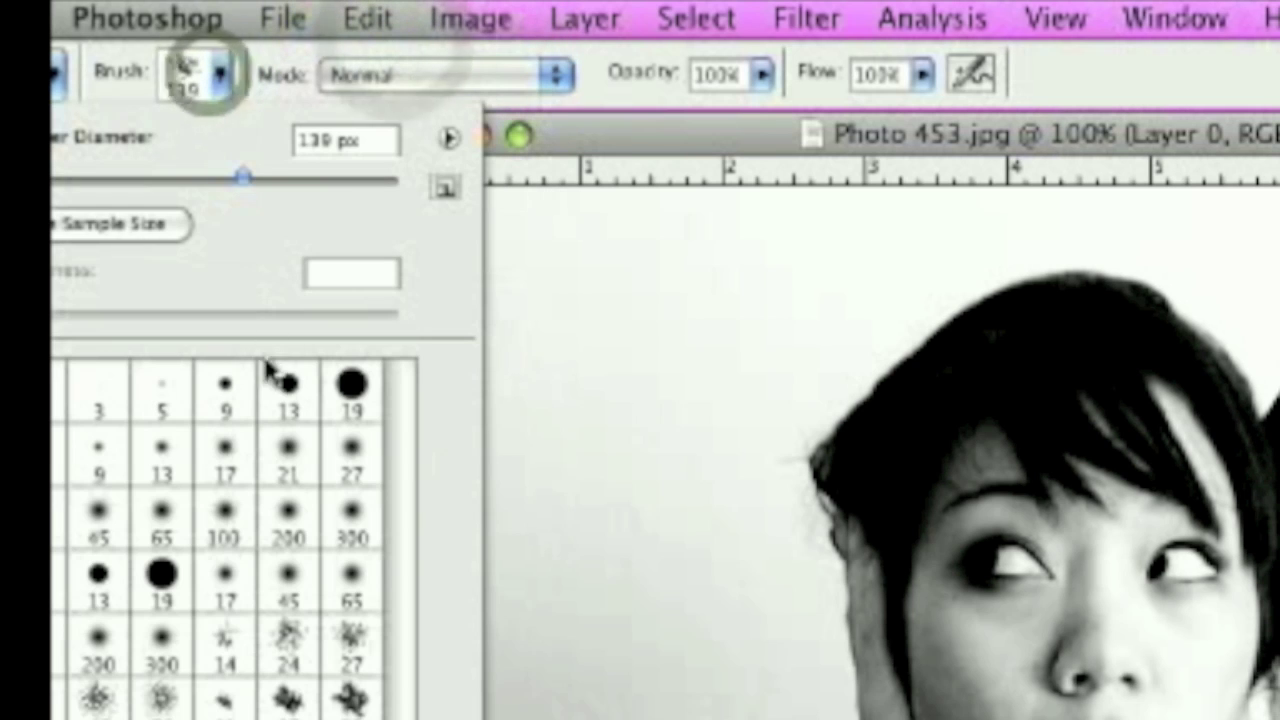
pyautogui.click(163, 525)
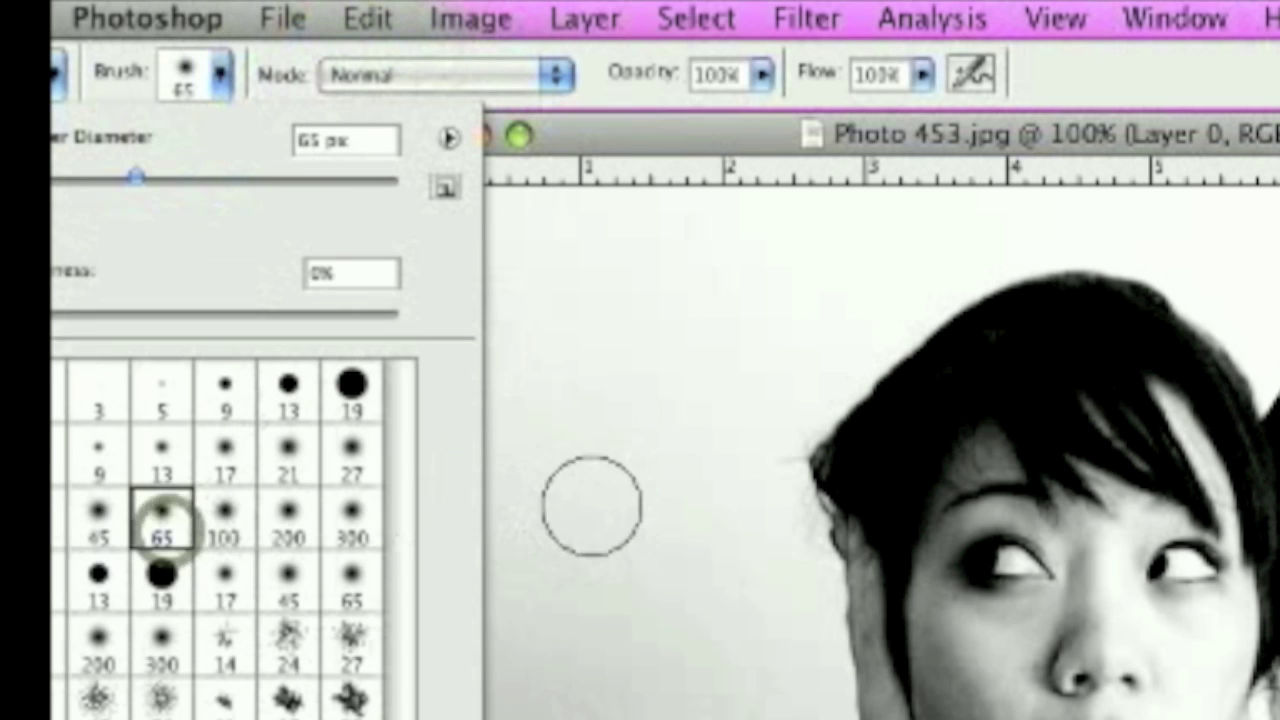
pyautogui.click(225, 518)
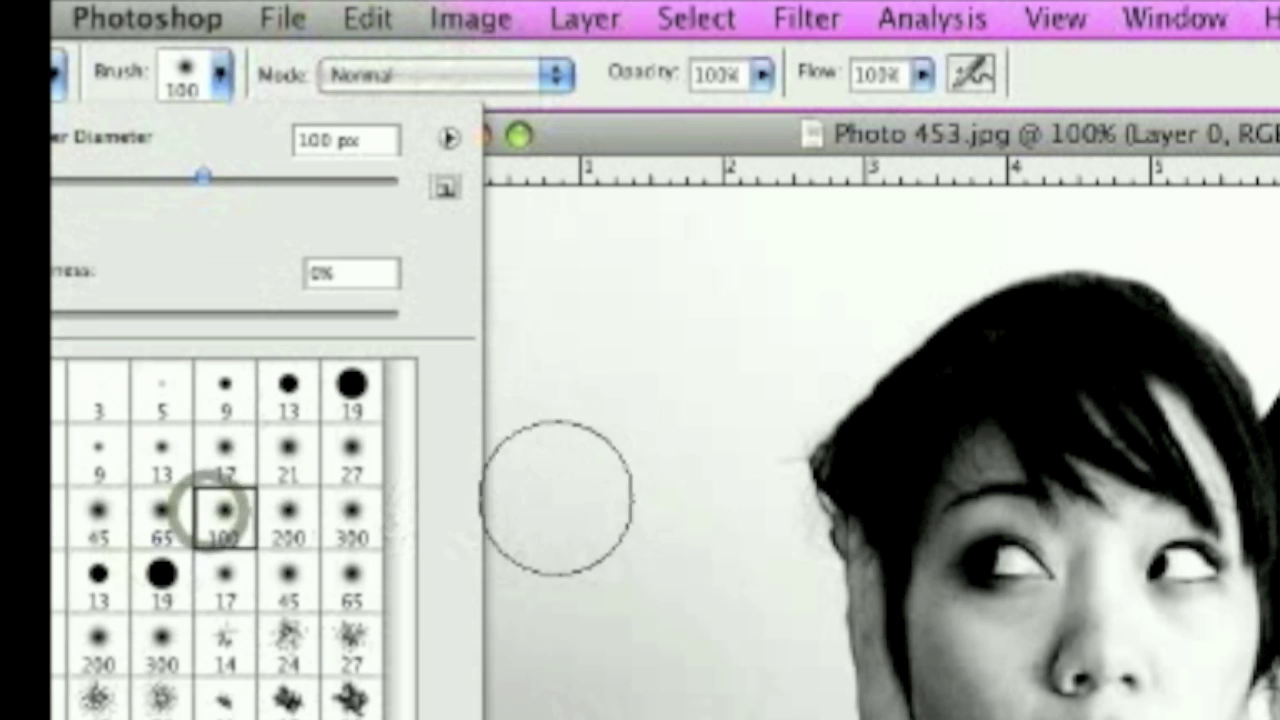
# Make white the foreground colour and paint over the grey wall beside the woman's head and shoulder.
pyautogui.click(600, 489)
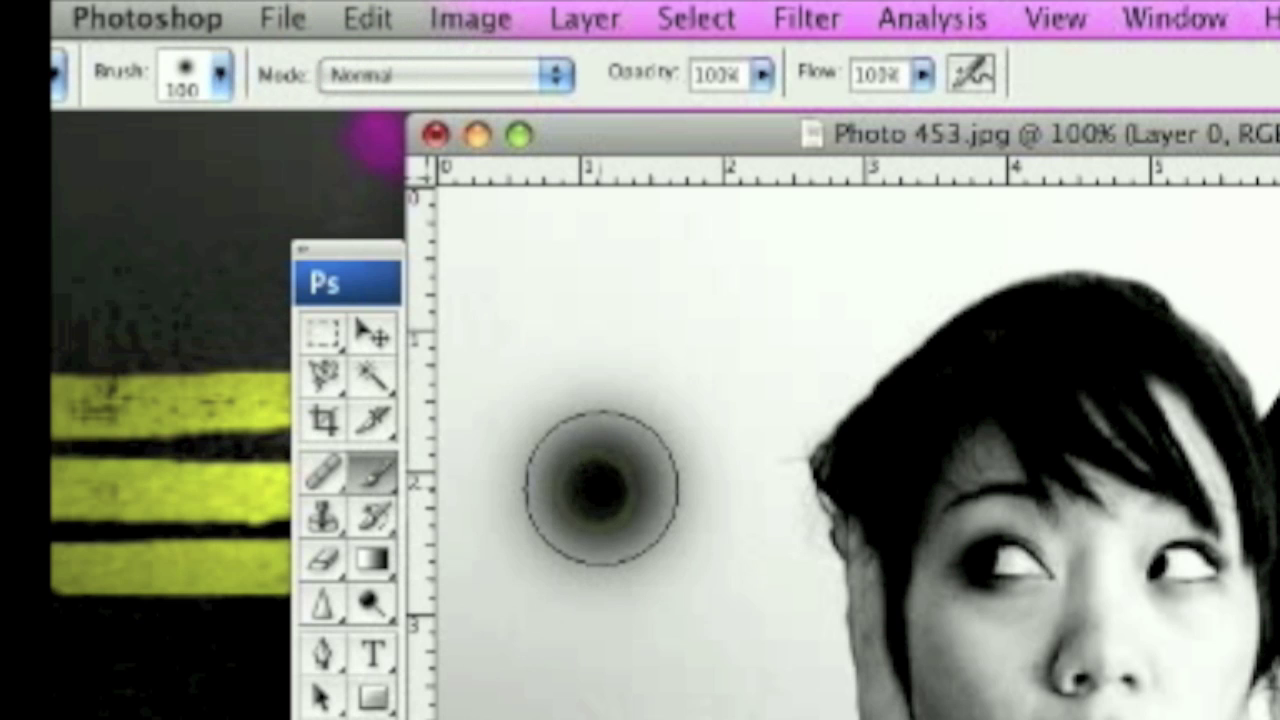
pyautogui.press('super+z')
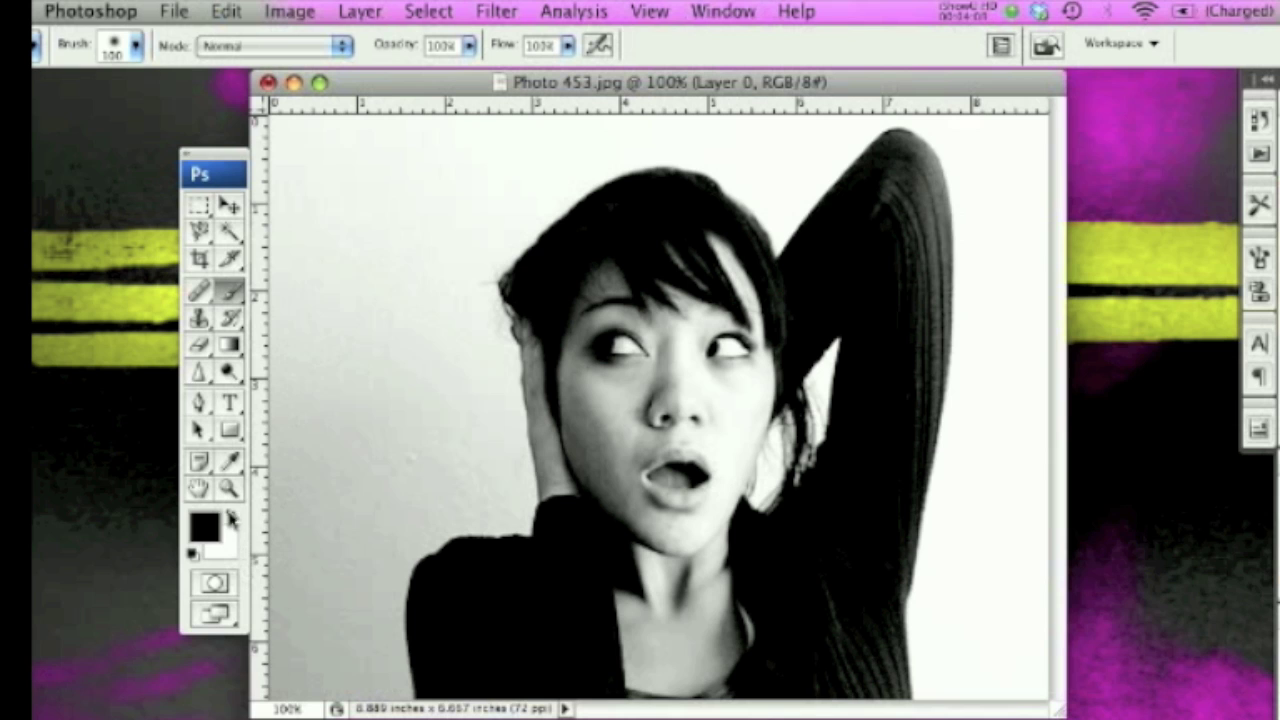
pyautogui.moveTo(362, 378)
pyautogui.mouseDown()
pyautogui.moveTo(267, 436)
pyautogui.moveTo(335, 315)
pyautogui.moveTo(327, 393)
pyautogui.moveTo(330, 220)
pyautogui.moveTo(326, 308)
pyautogui.moveTo(287, 146)
pyautogui.moveTo(295, 430)
pyautogui.mouseUp()
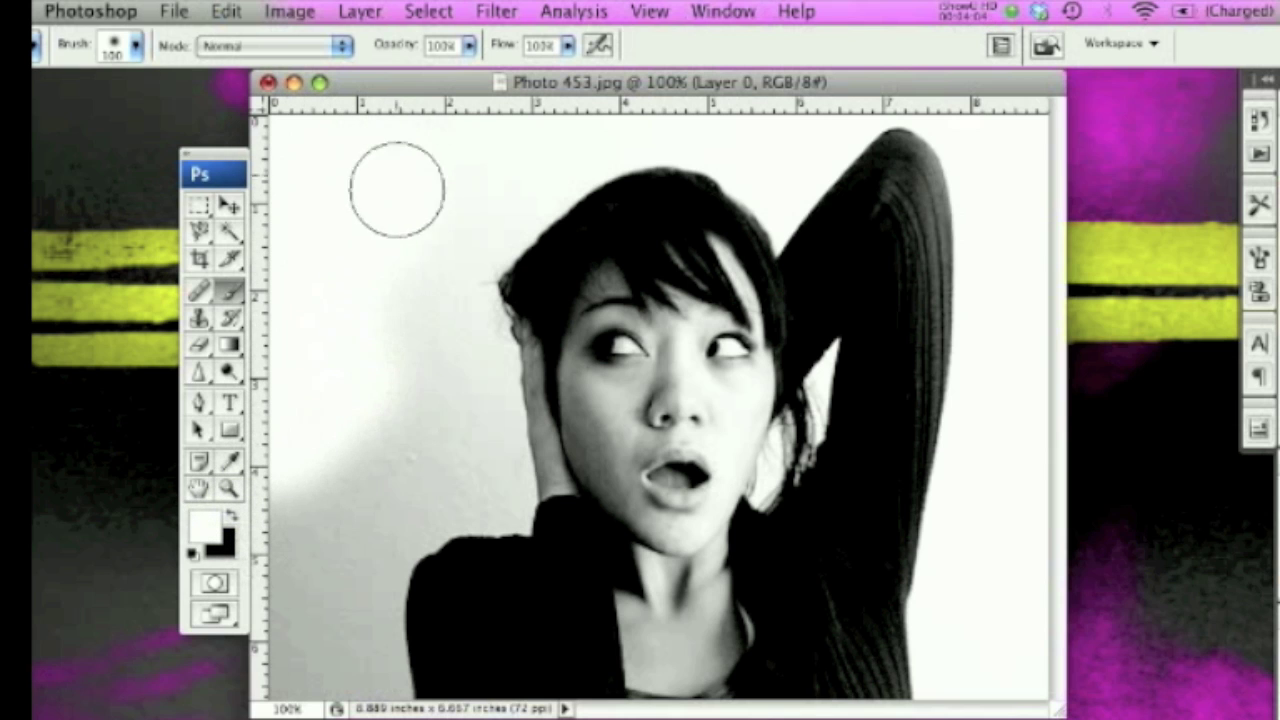
pyautogui.moveTo(346, 366)
pyautogui.mouseDown()
pyautogui.moveTo(327, 501)
pyautogui.moveTo(286, 585)
pyautogui.moveTo(278, 665)
pyautogui.moveTo(289, 686)
pyautogui.moveTo(343, 710)
pyautogui.moveTo(335, 580)
pyautogui.moveTo(388, 512)
pyautogui.moveTo(448, 210)
pyautogui.mouseUp()
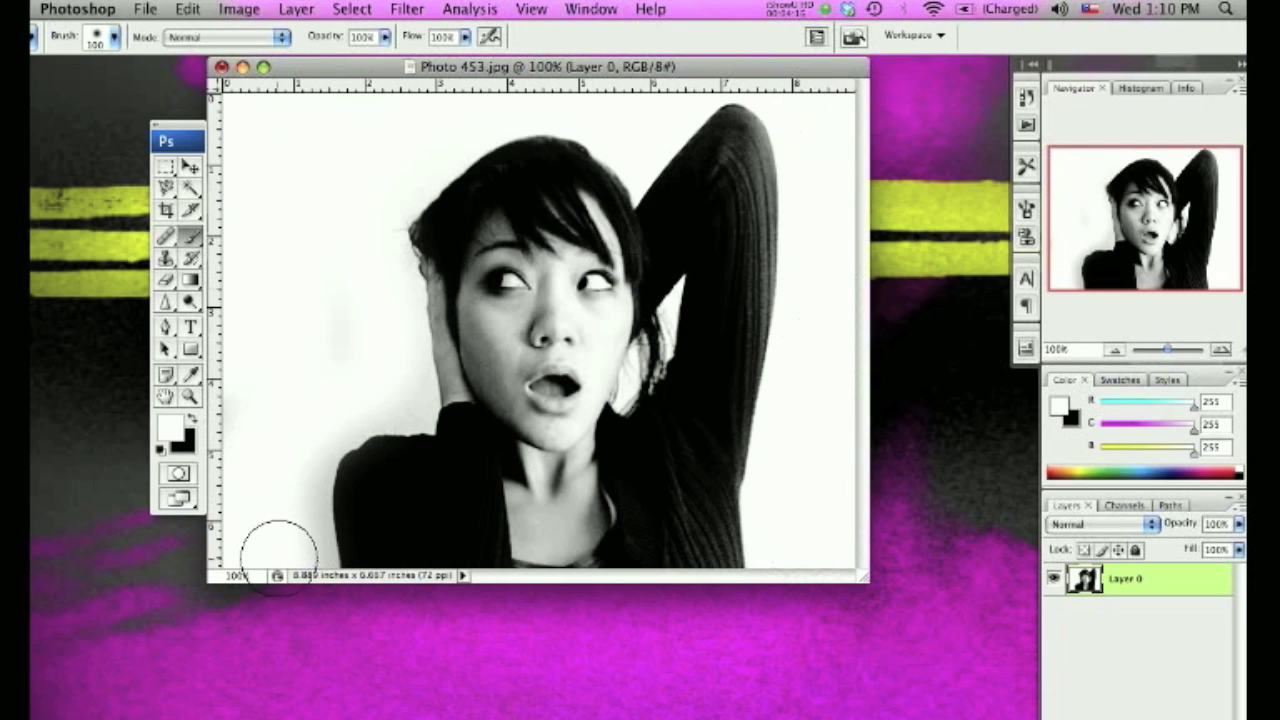
pyautogui.click(286, 489)
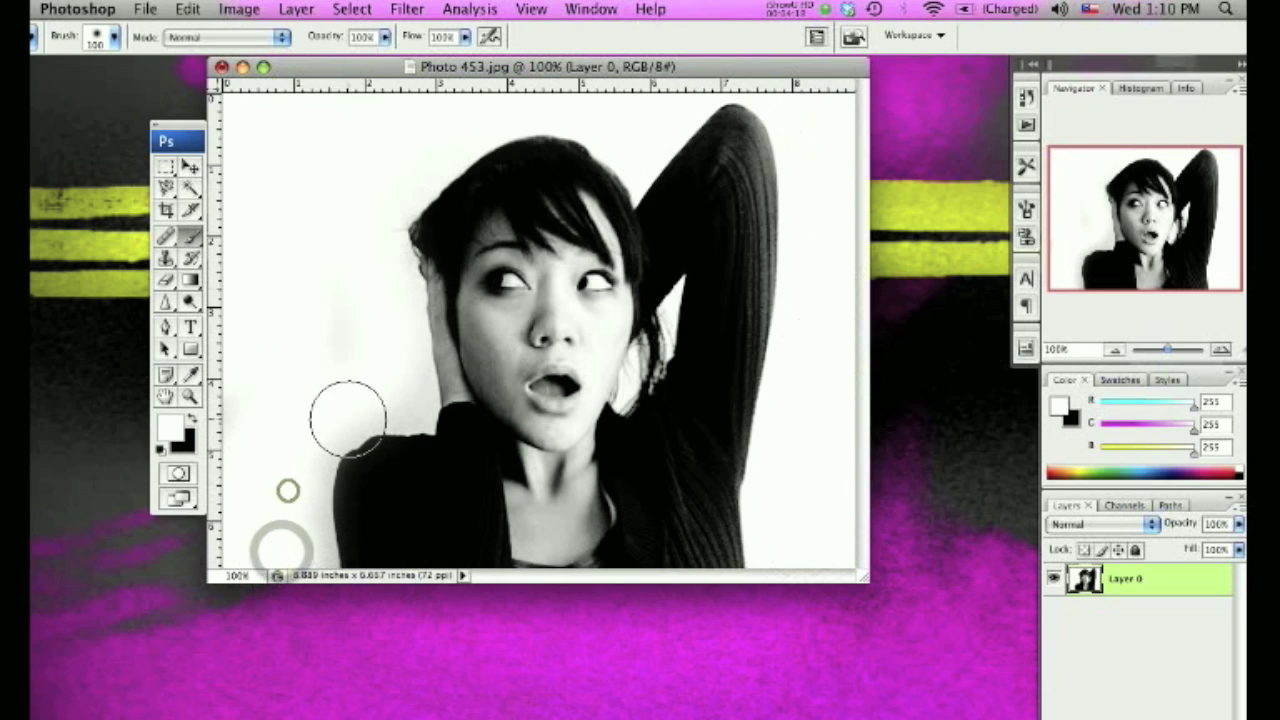
pyautogui.click(346, 420)
pyautogui.press('z')
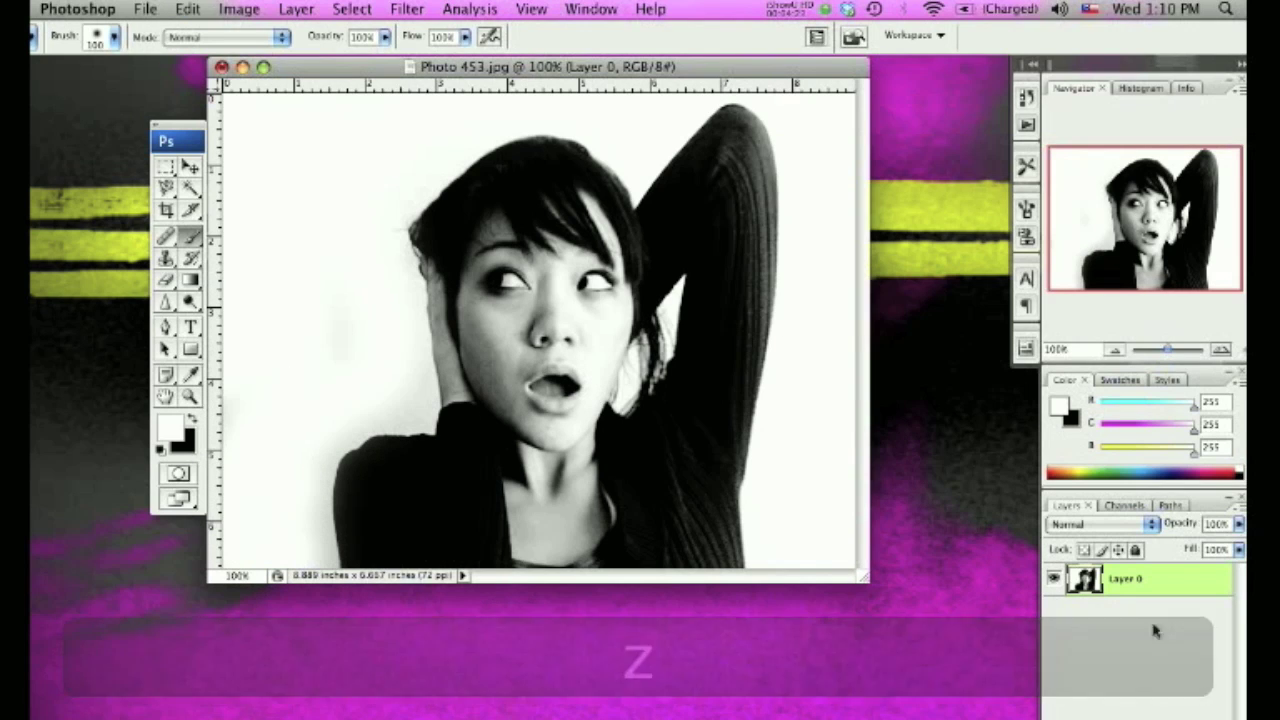
pyautogui.press('super+minus')
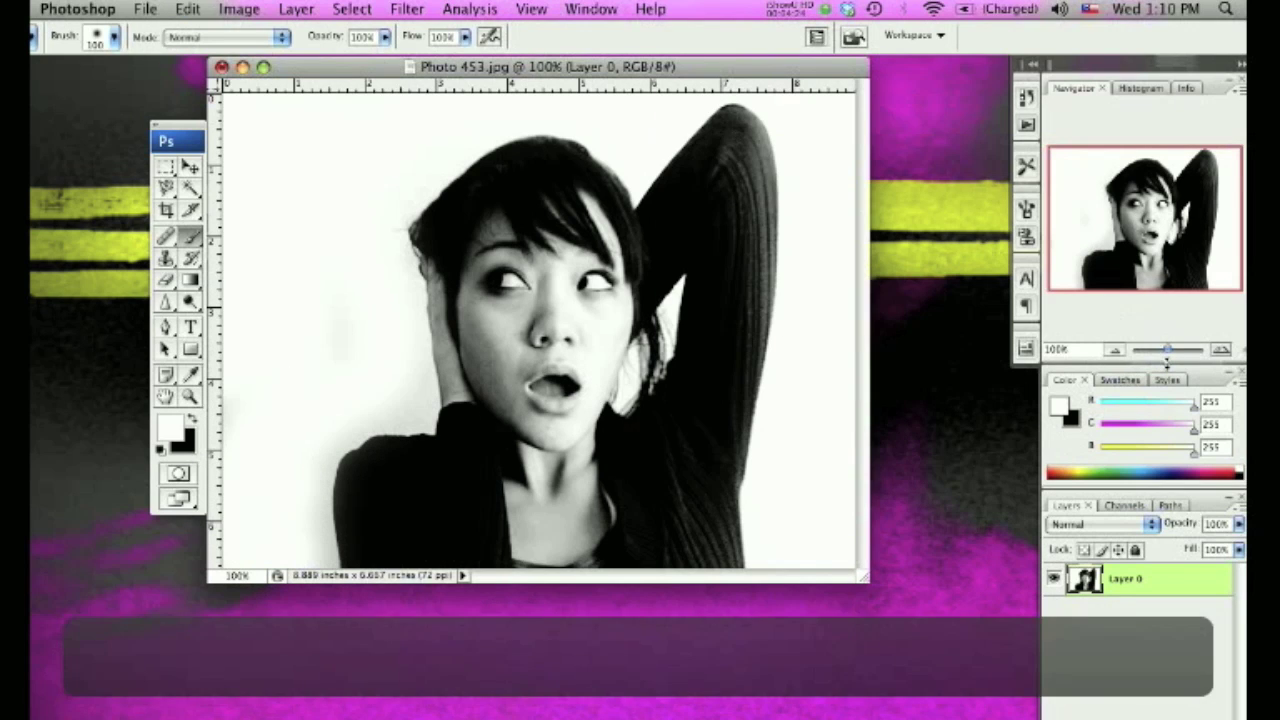
pyautogui.press('super+equal')
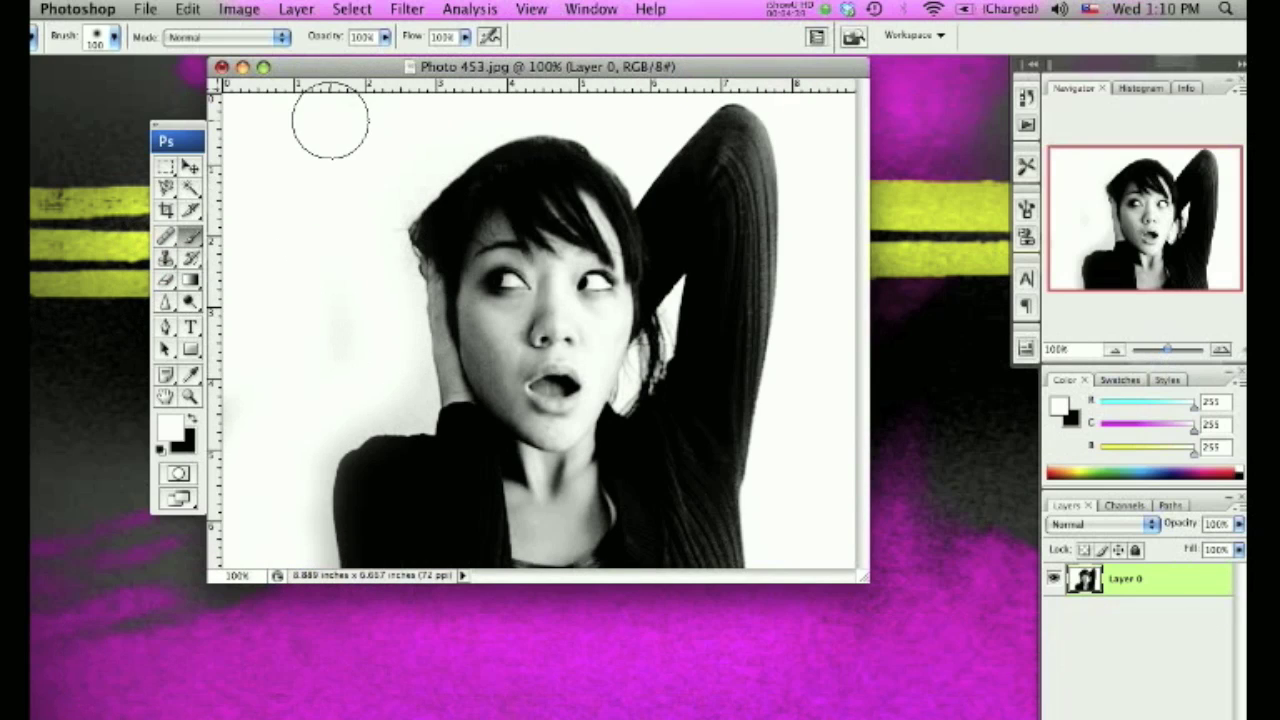
pyautogui.moveTo(365, 72)
pyautogui.mouseDown()
pyautogui.moveTo(423, 120)
pyautogui.moveTo(375, 88)
pyautogui.mouseUp()
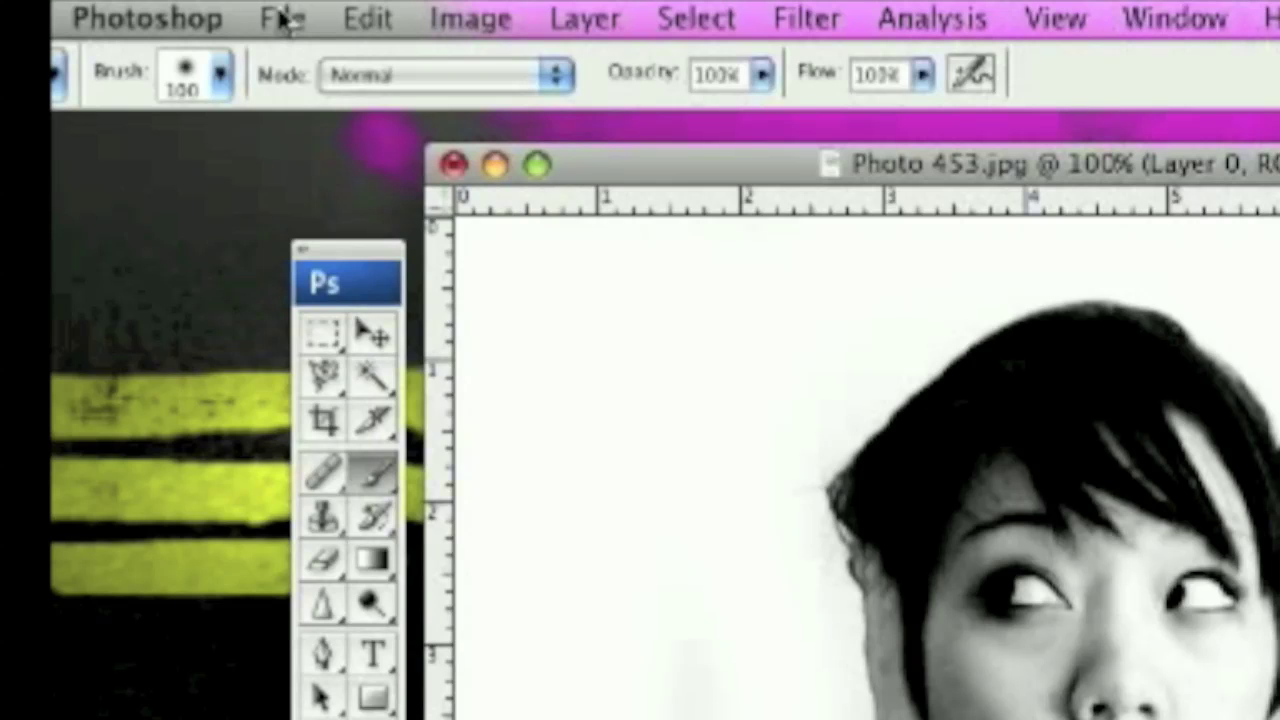
pyautogui.click(145, 9)
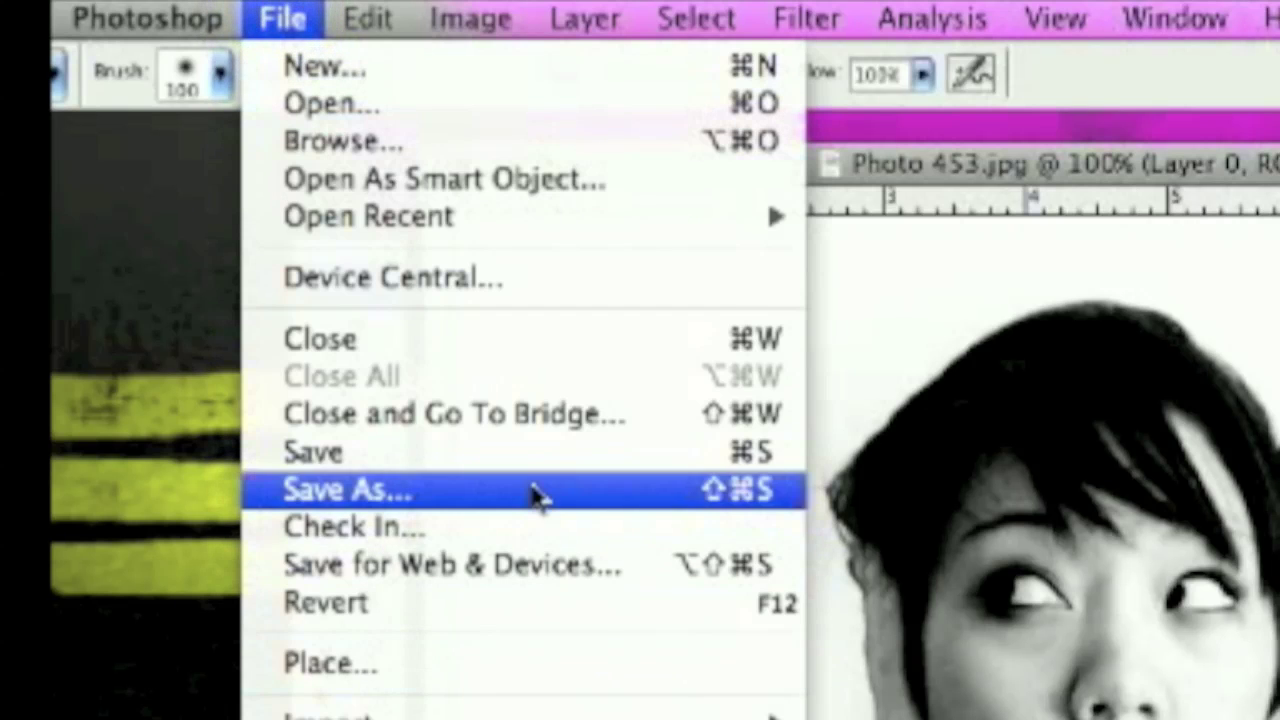
pyautogui.click(1156, 188)
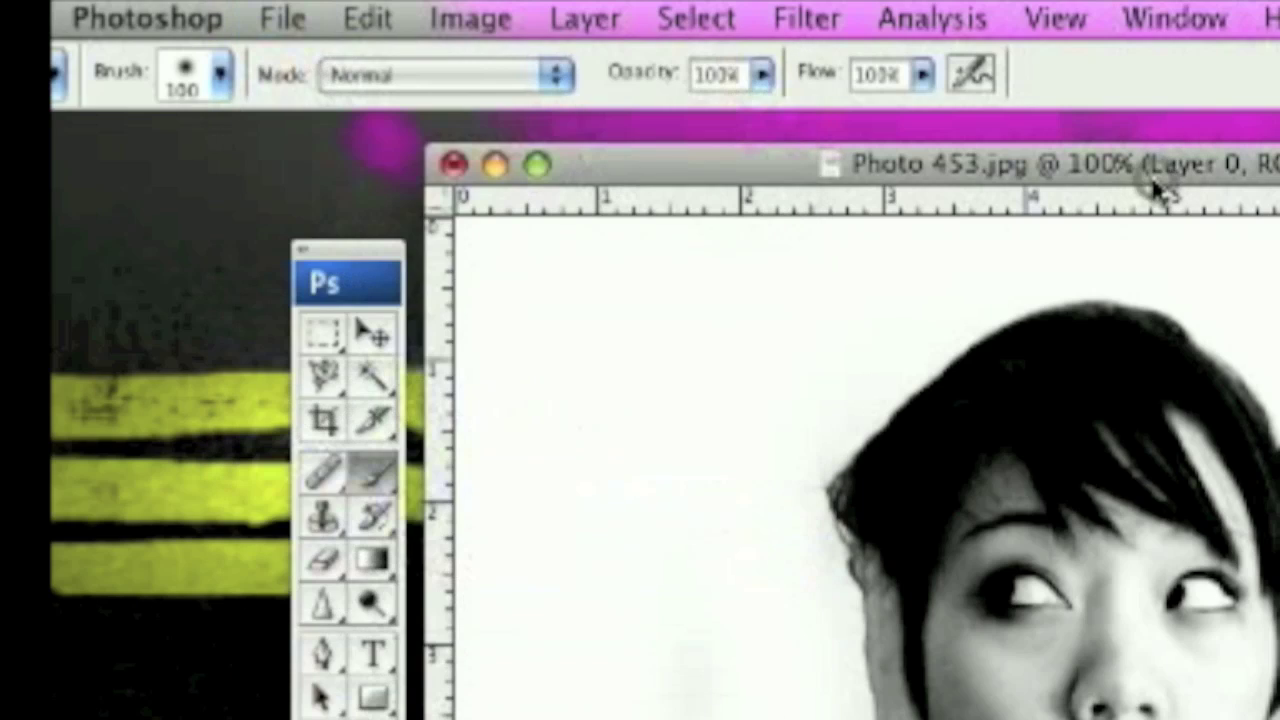